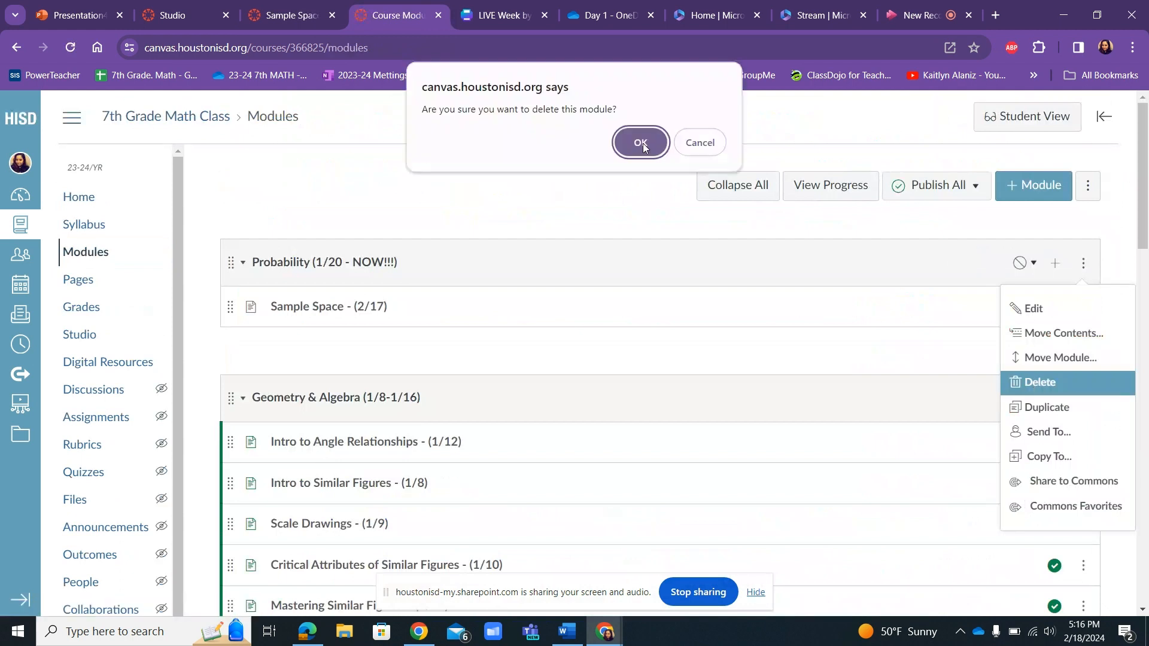
Delete the existing Probability module and add a new module named "Probability (1/20 - NOW!!!)".
click(643, 147)
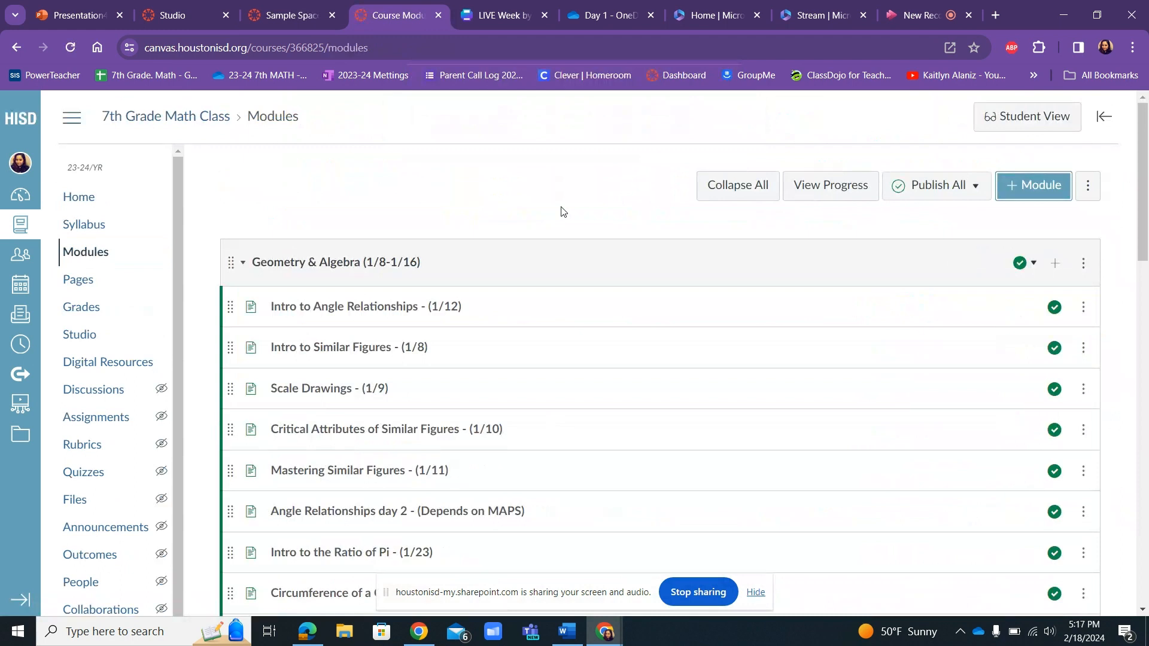
click(1022, 190)
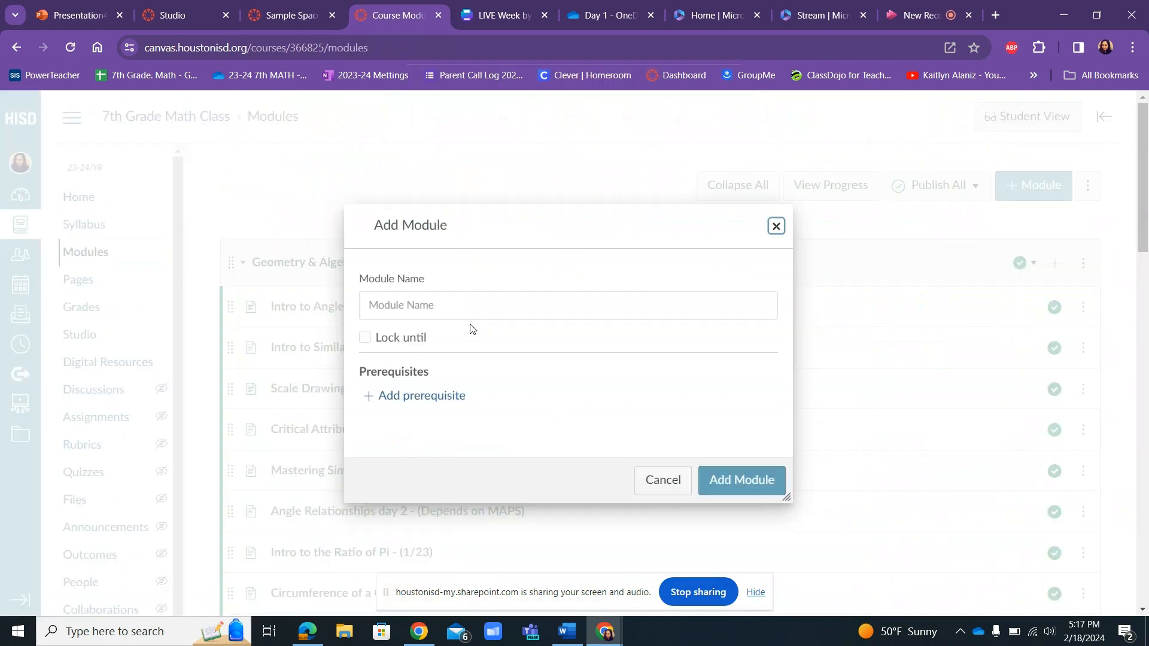
click(442, 308)
text(Pro)
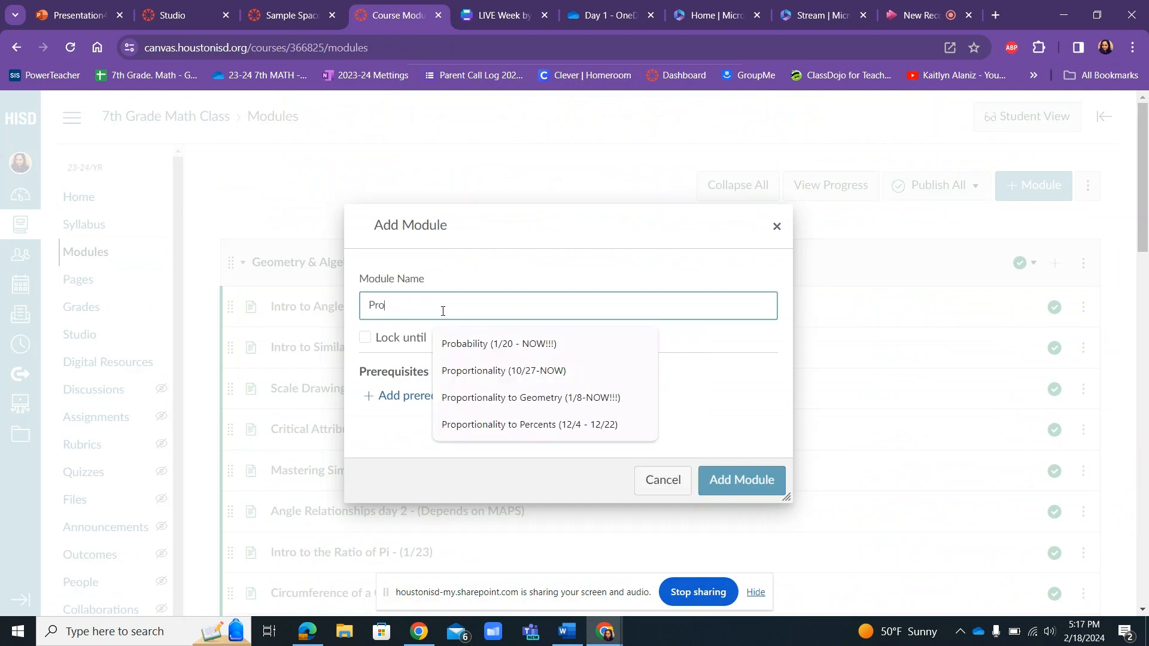
text(bab)
click(488, 347)
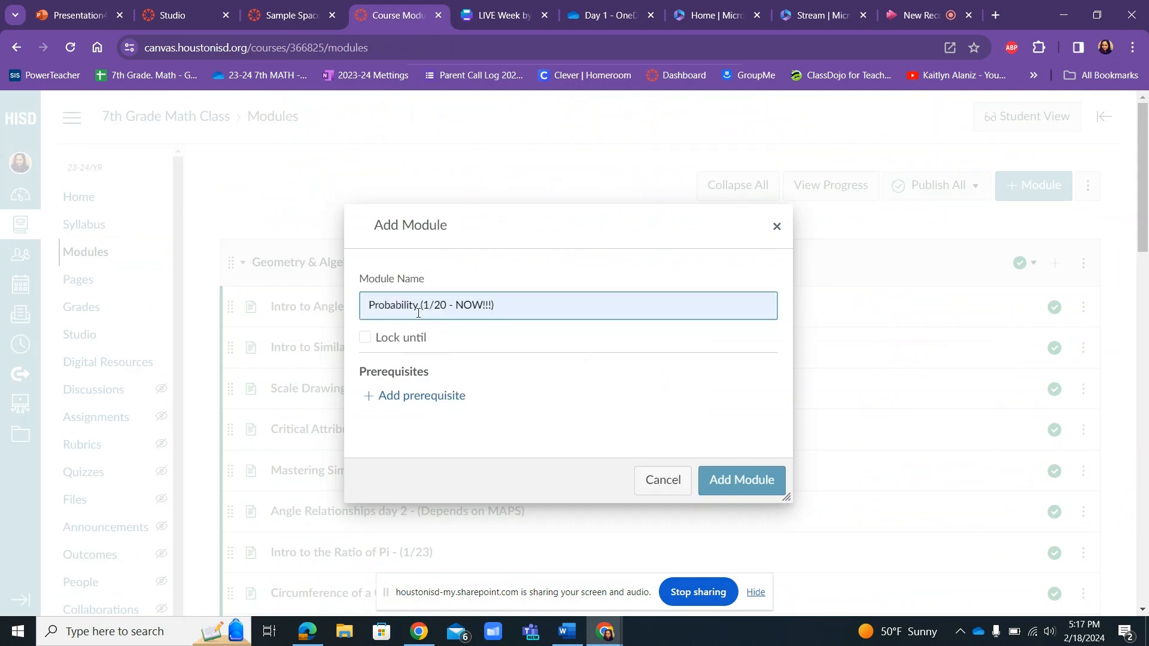
drag(369, 305, 500, 308)
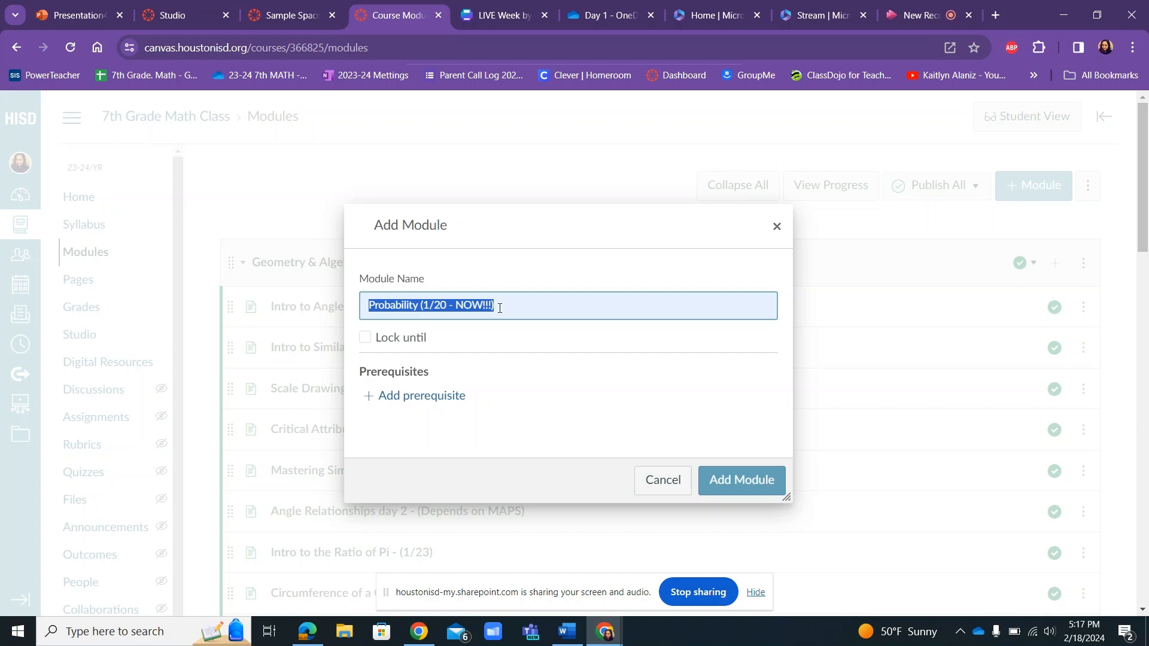
click(724, 485)
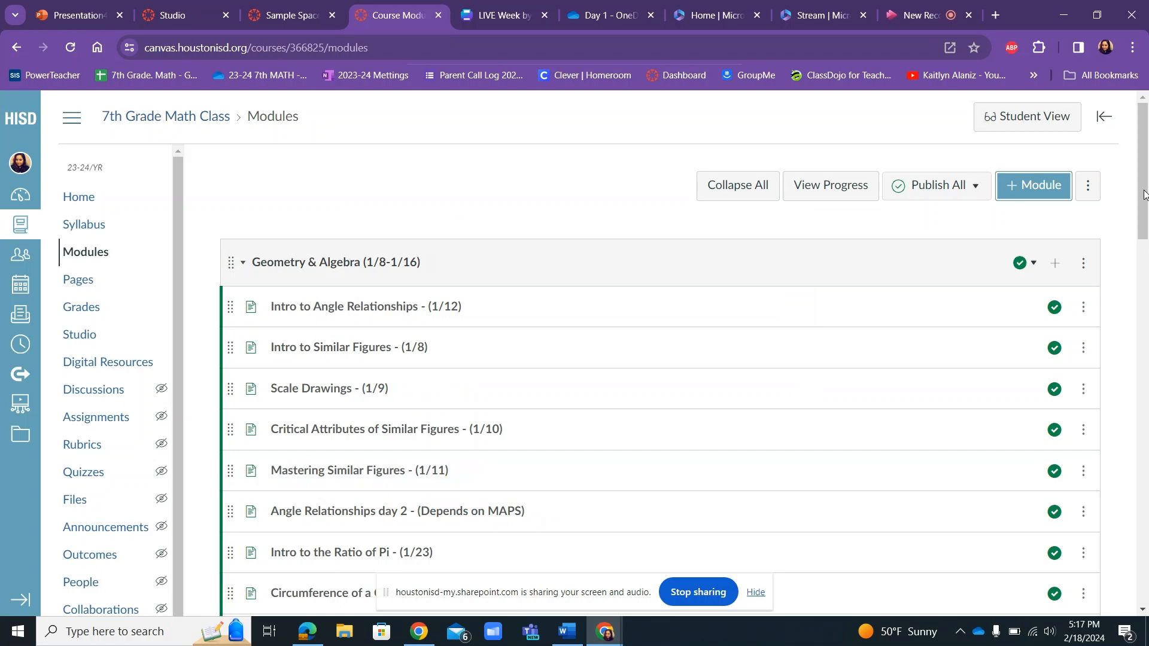
Collapse the Geometry & Algebra module and move the new Probability module above it, to the beginning of the module list.
click(243, 264)
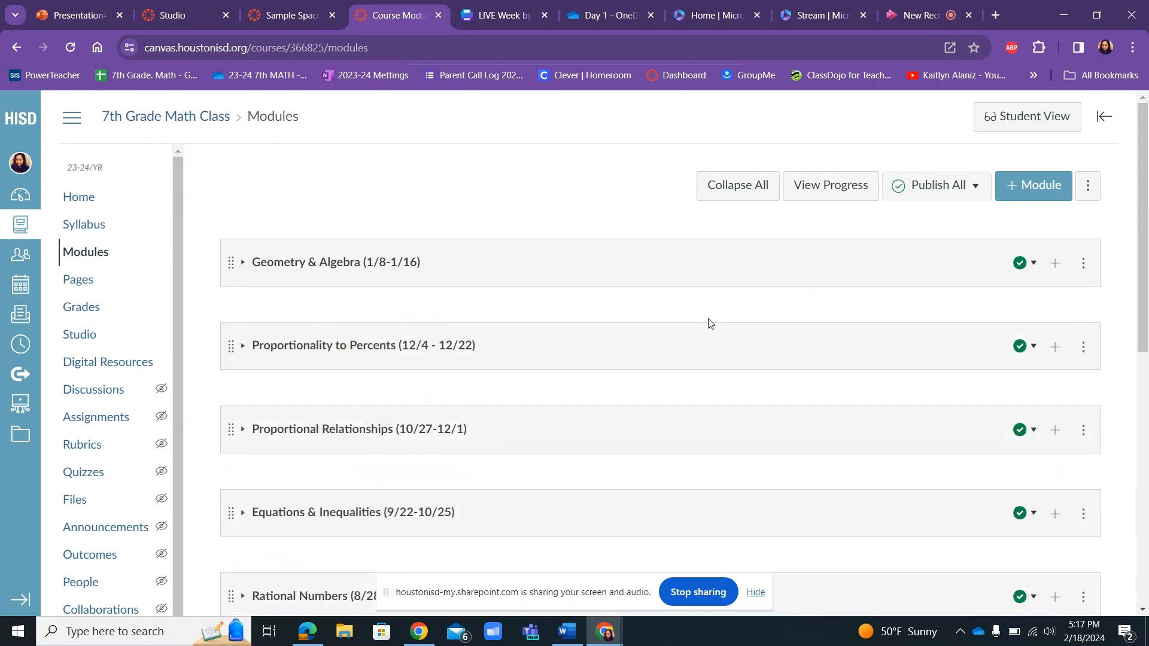
drag(1145, 247, 1087, 479)
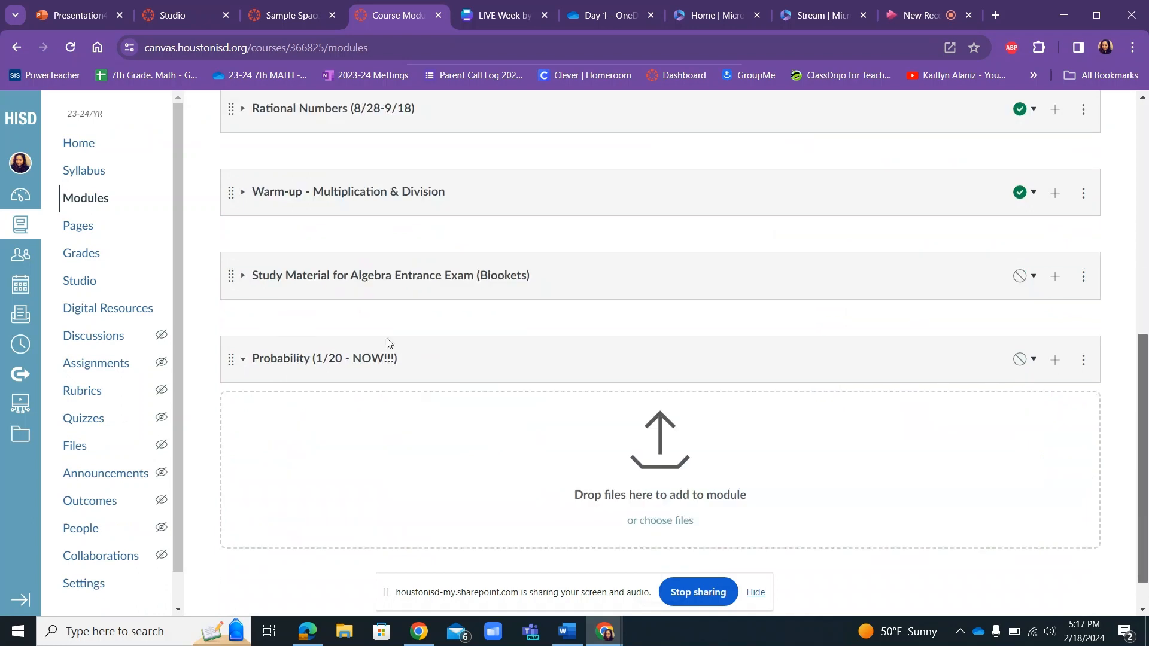
drag(232, 357, 244, 222)
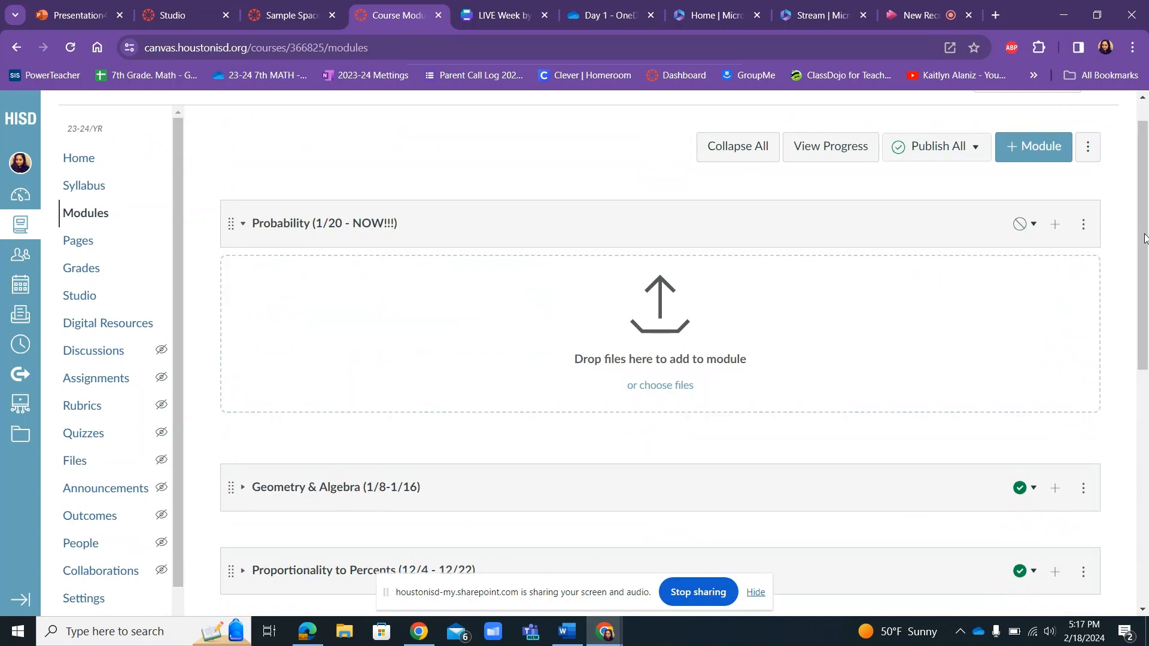
Add the existing page "Sample Space - (2/17)" to the Probability module.
drag(1144, 238, 1144, 218)
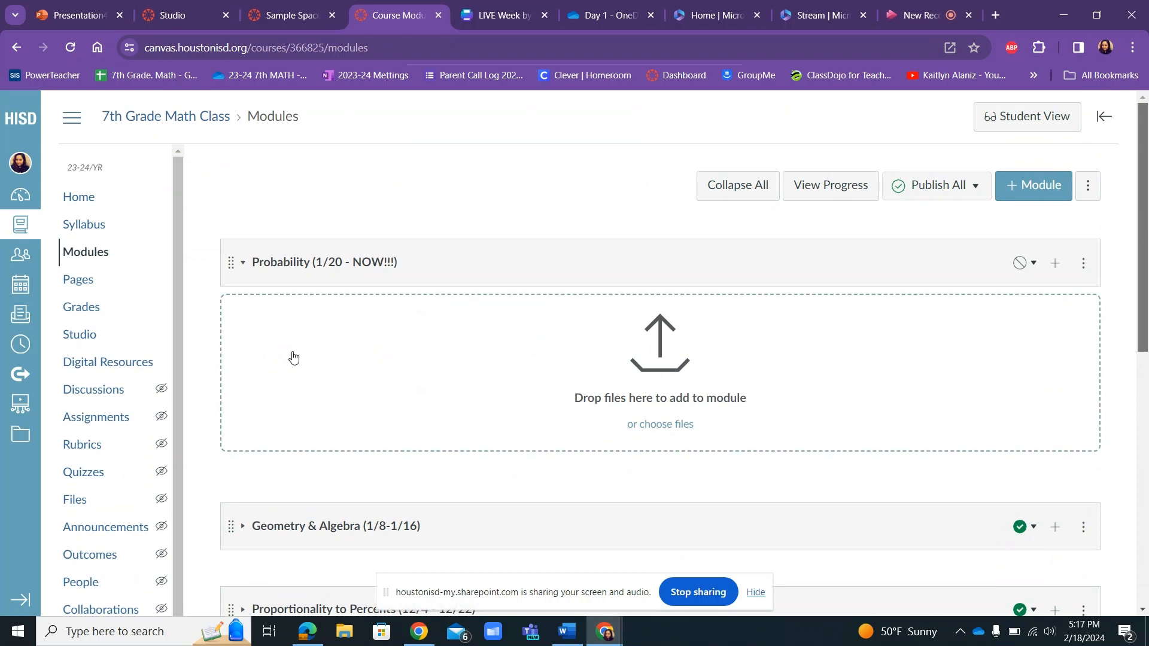
click(1056, 265)
click(429, 236)
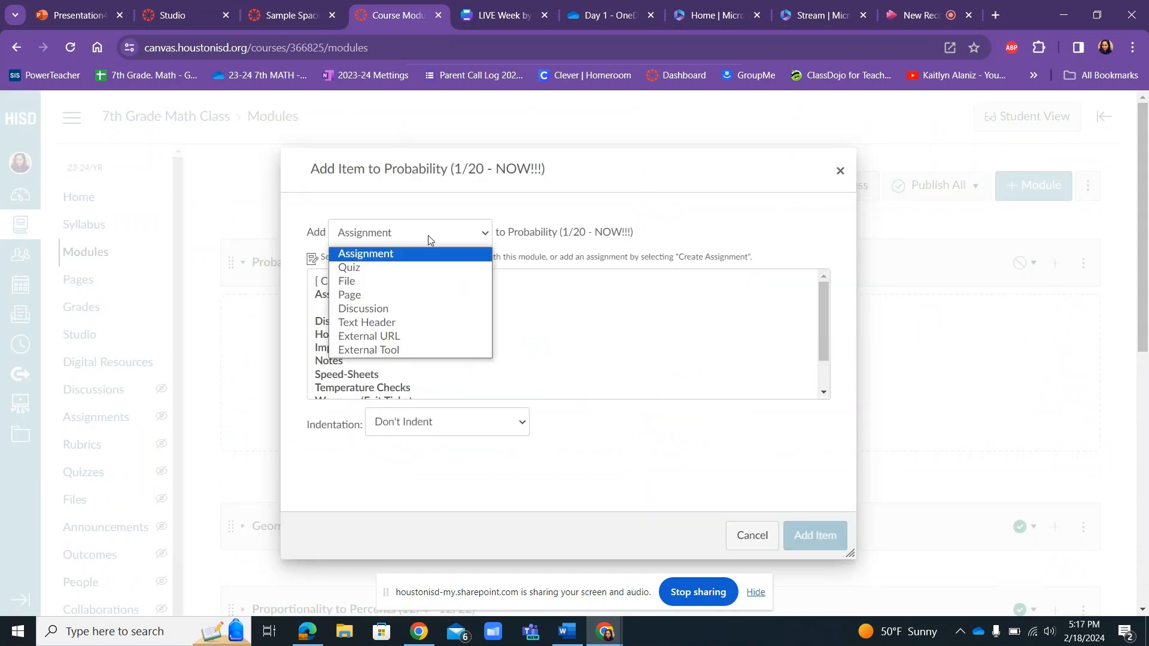
click(350, 295)
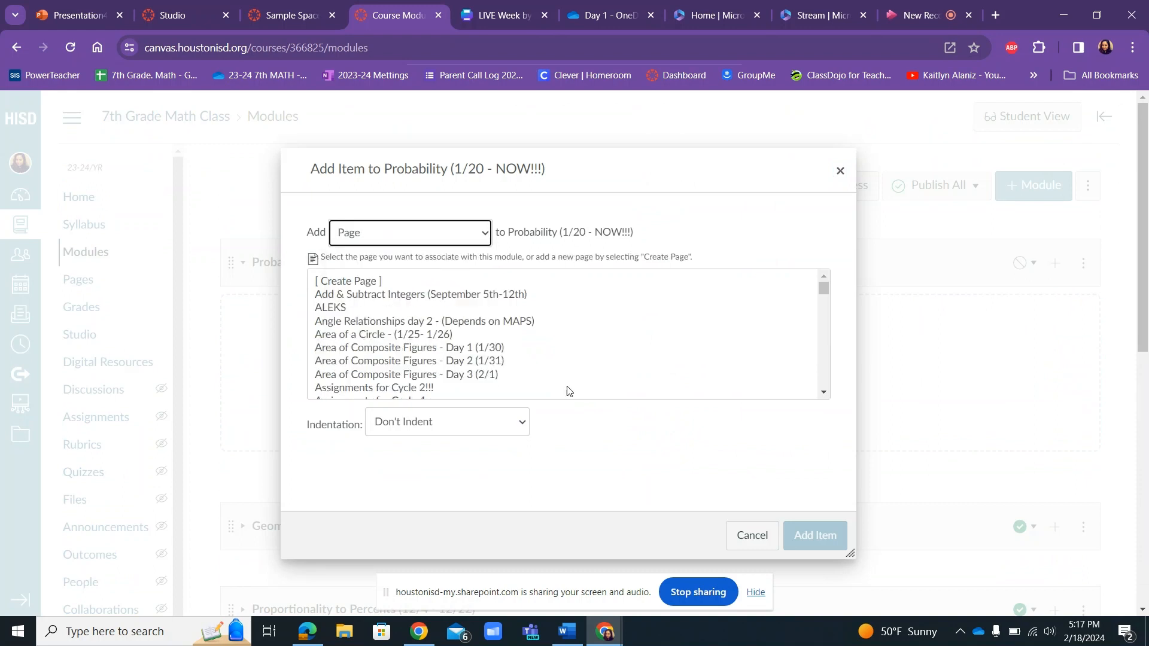
drag(824, 292, 808, 365)
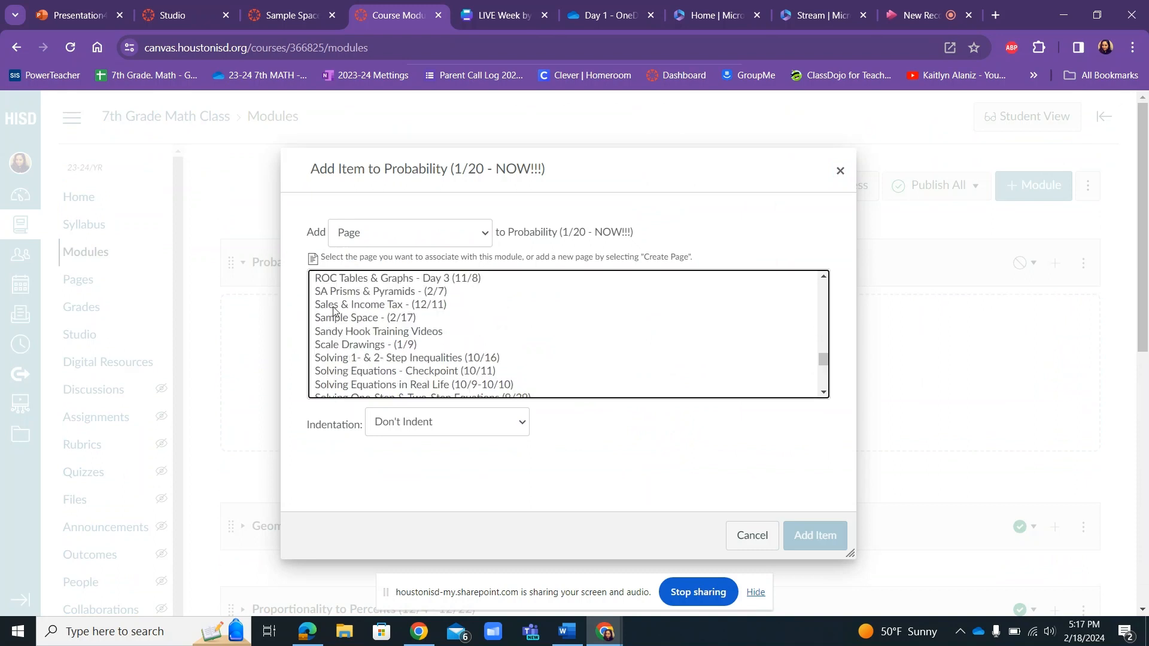
click(331, 322)
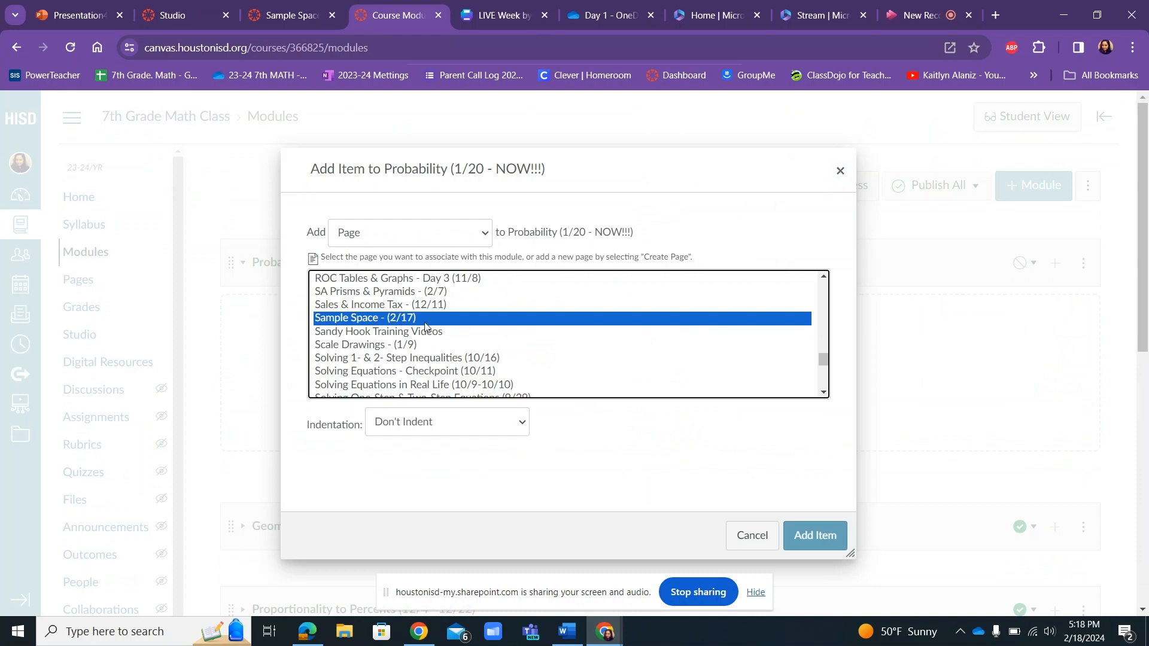
click(823, 542)
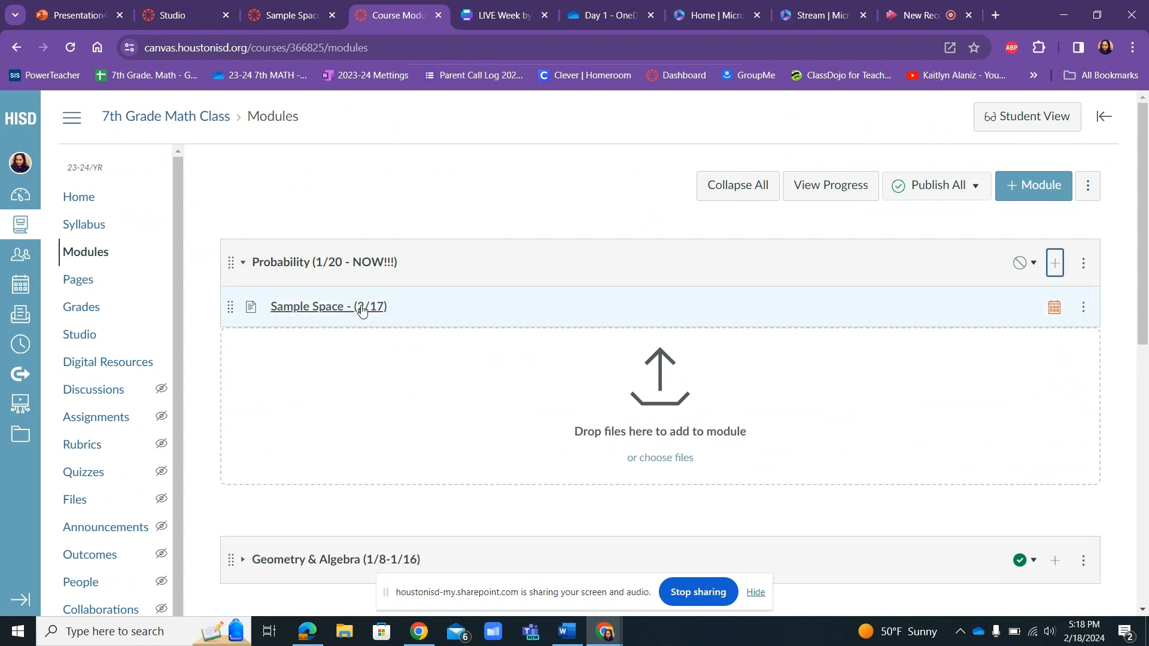
Rename the Sample Space page as "Sample Space - (2/20)" and save it.
click(328, 307)
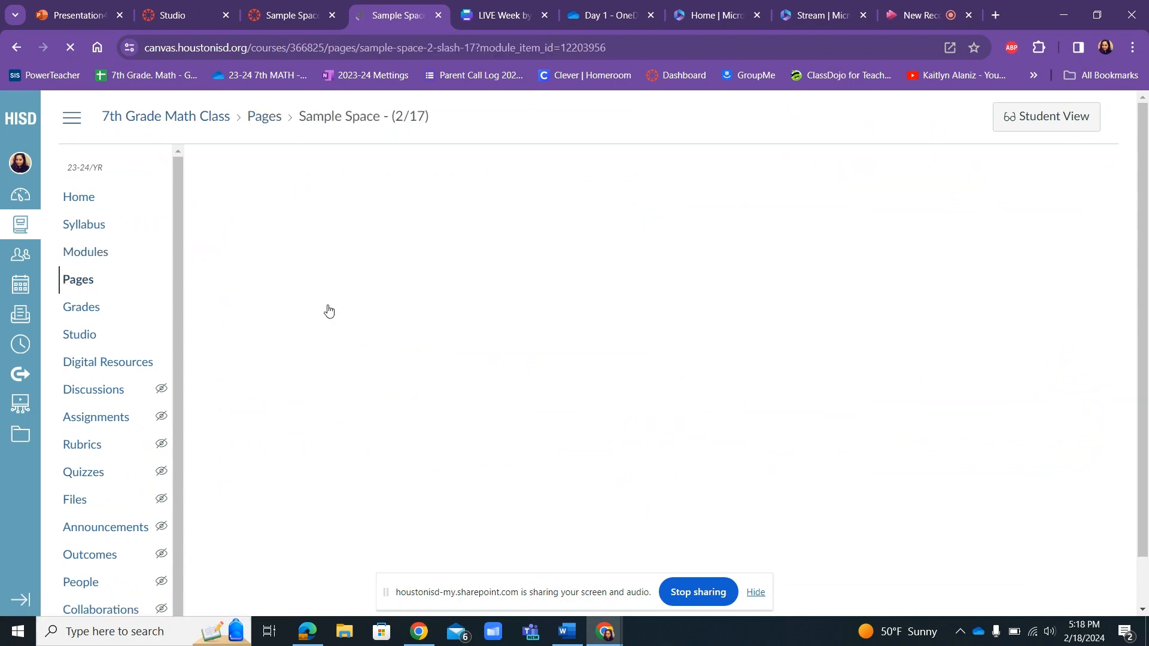
click(1037, 189)
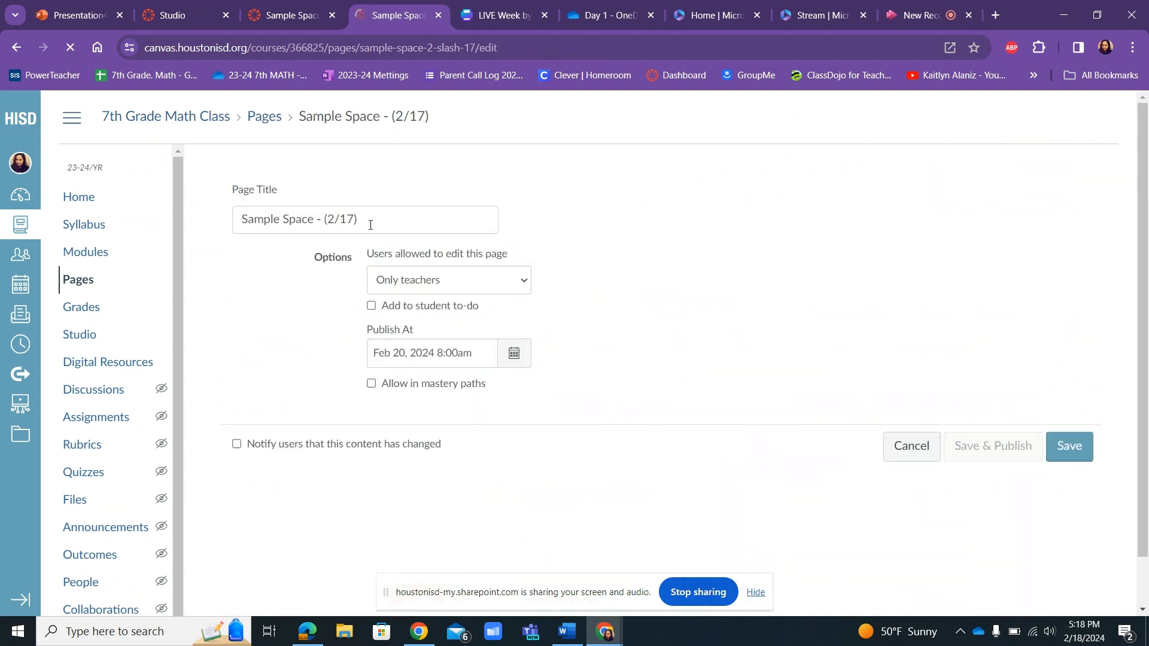
drag(353, 218, 343, 216)
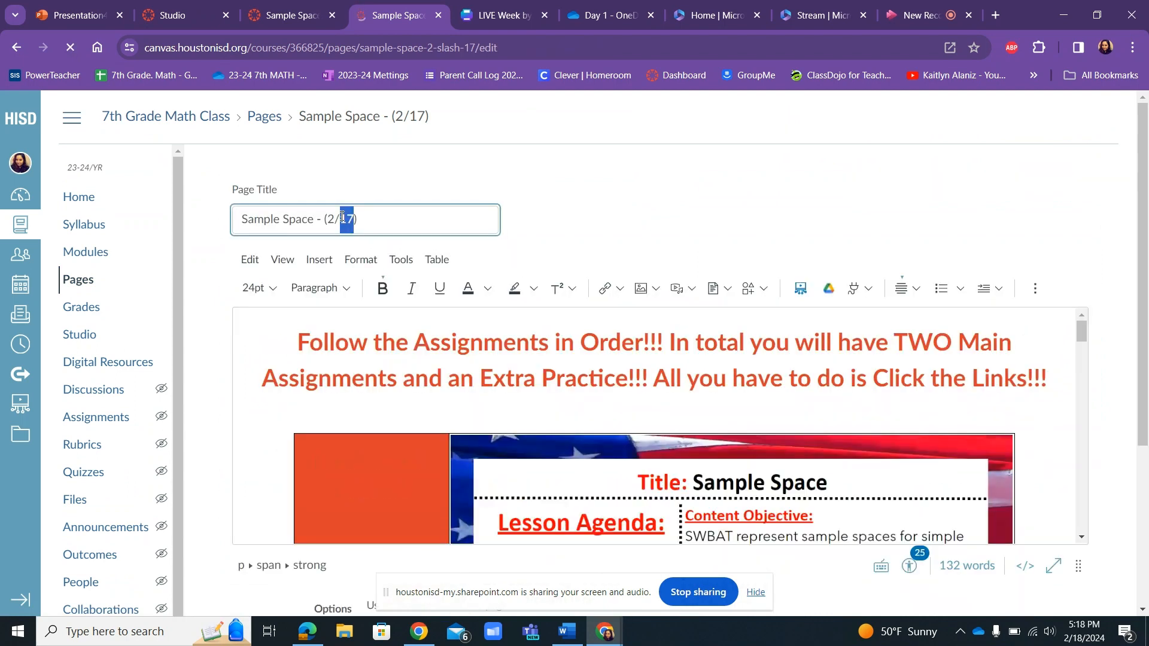
text(20)
drag(1143, 313, 1027, 504)
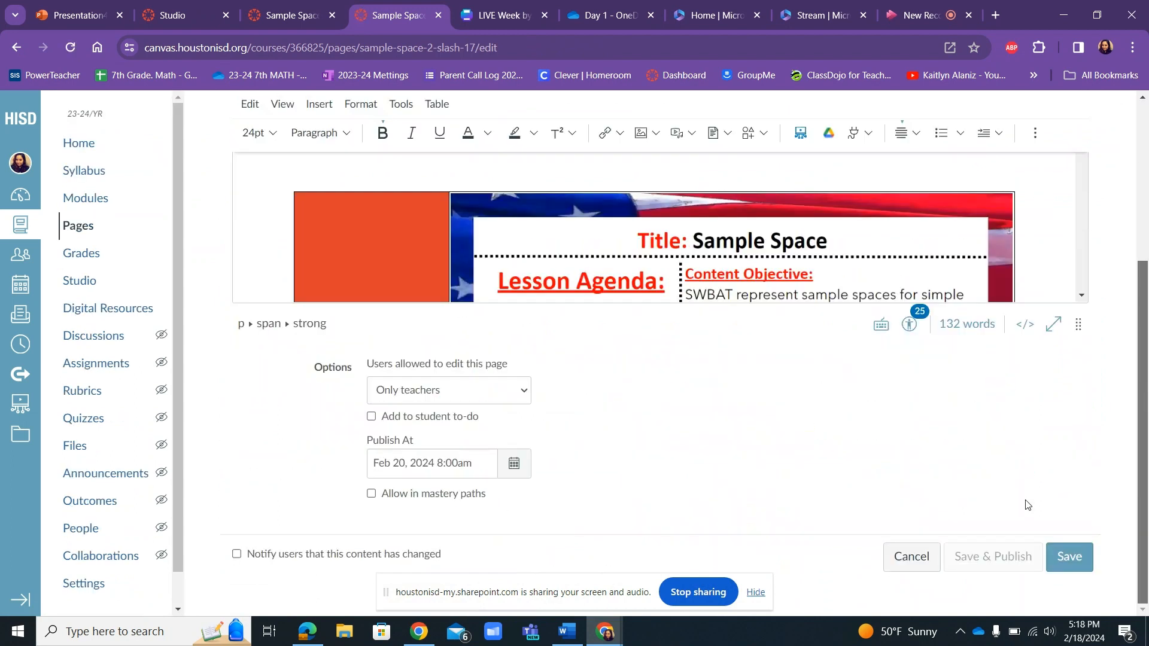
click(1068, 557)
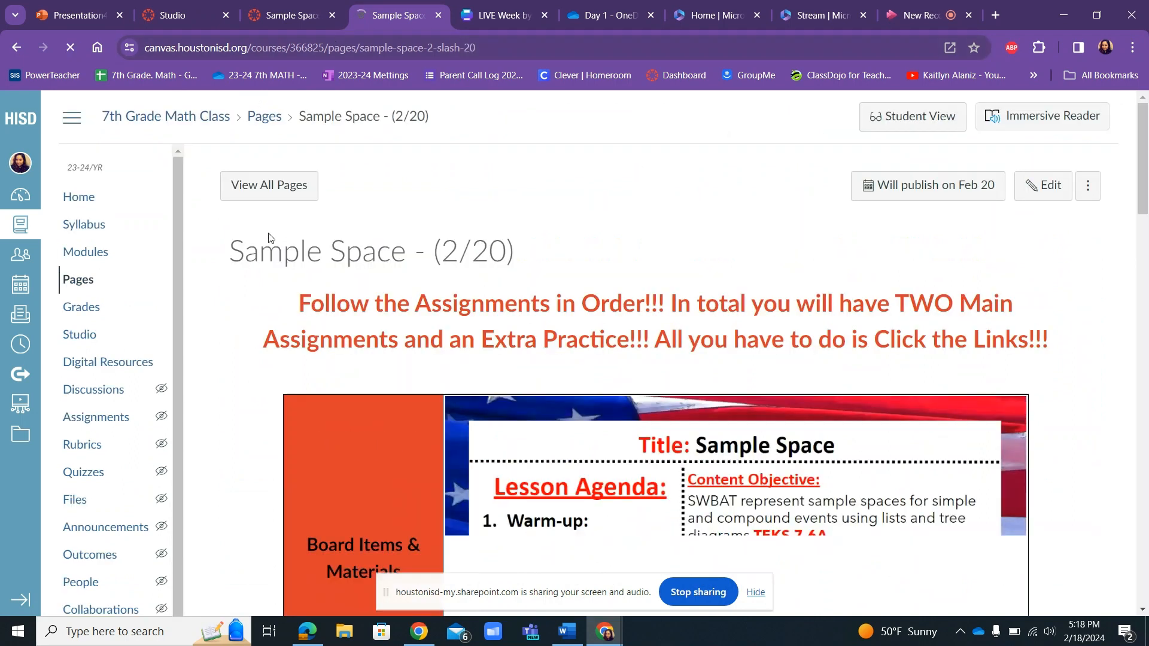
Return to the course modules and start creating a new quiz as an item of the Probability module.
click(91, 261)
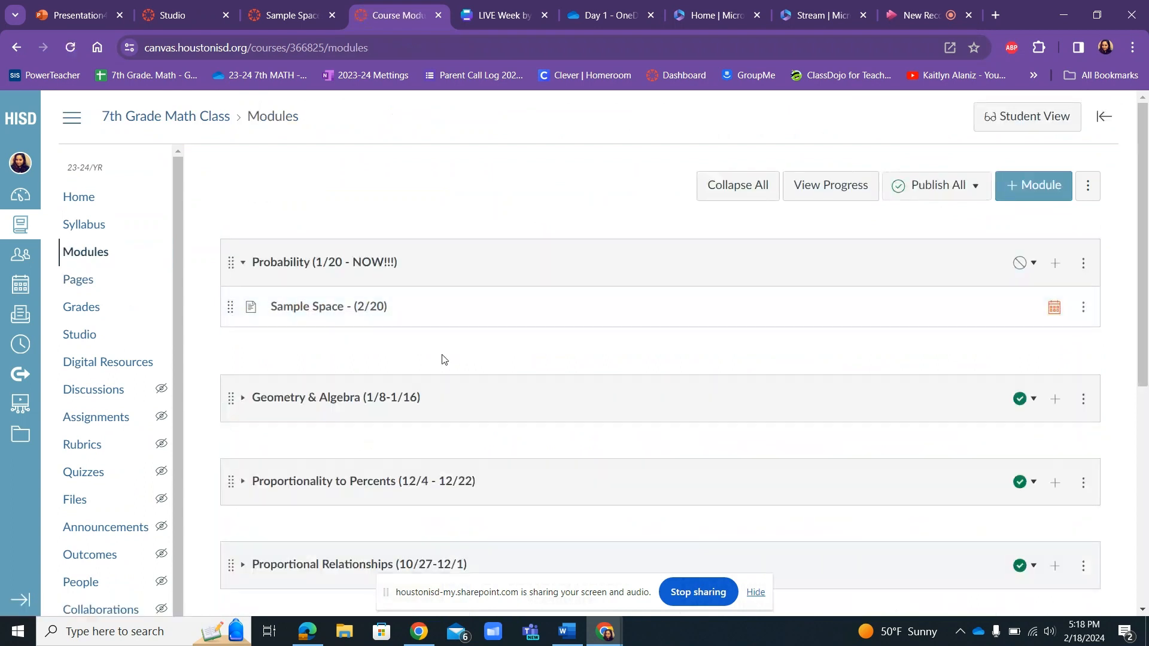
click(1054, 264)
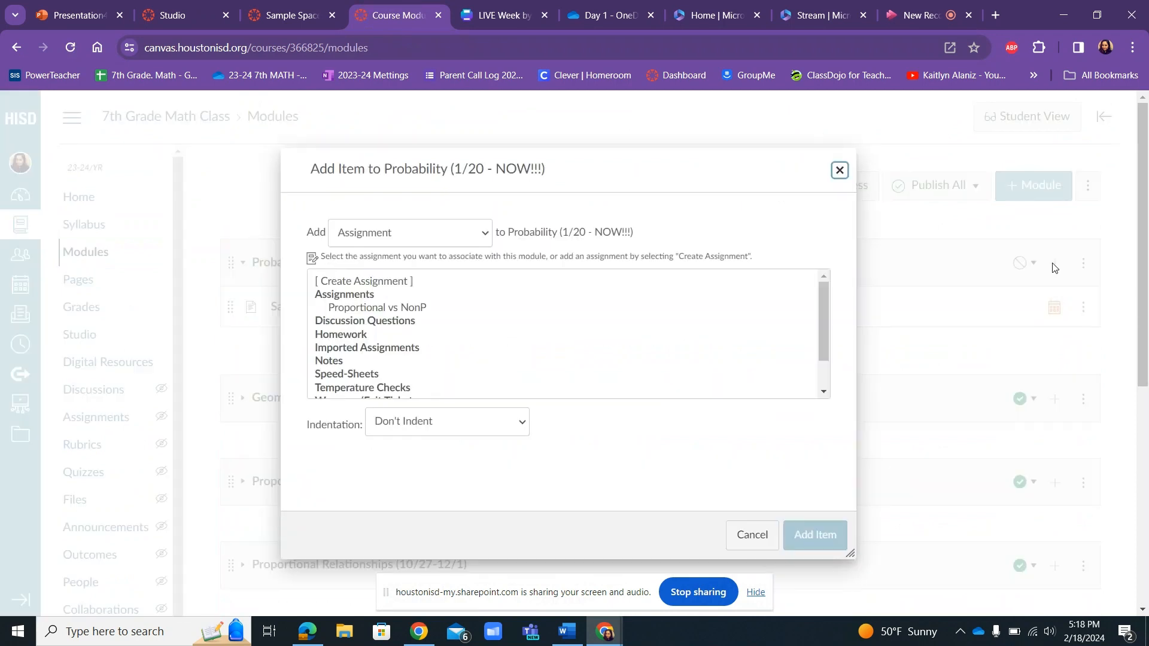
click(430, 232)
click(368, 269)
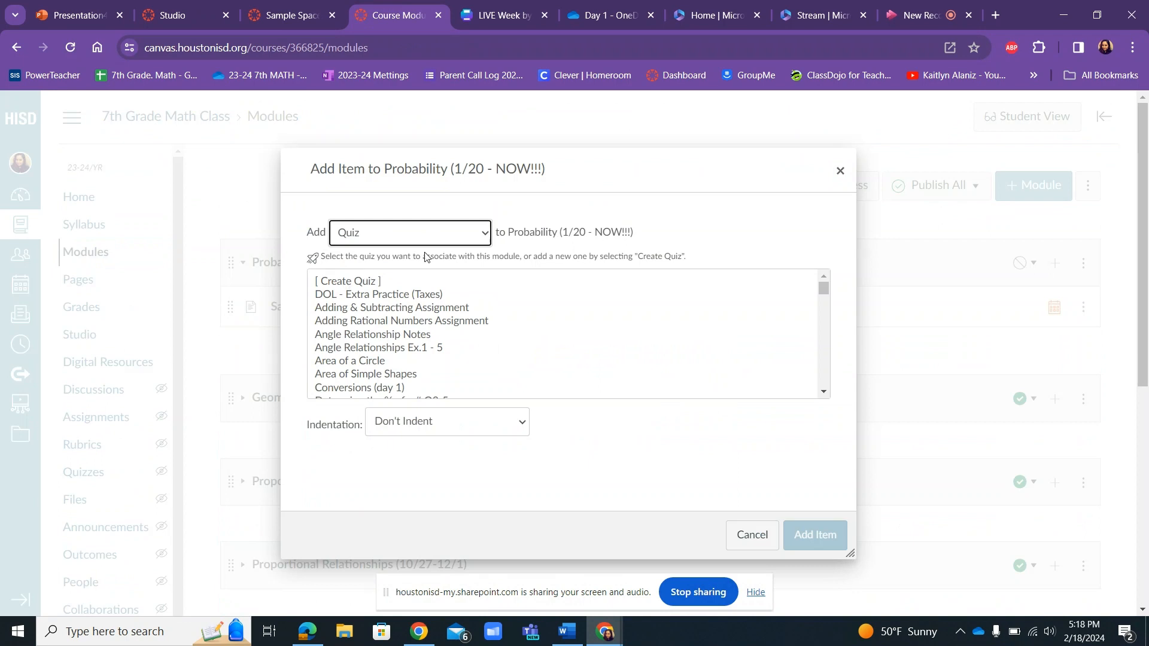
click(380, 235)
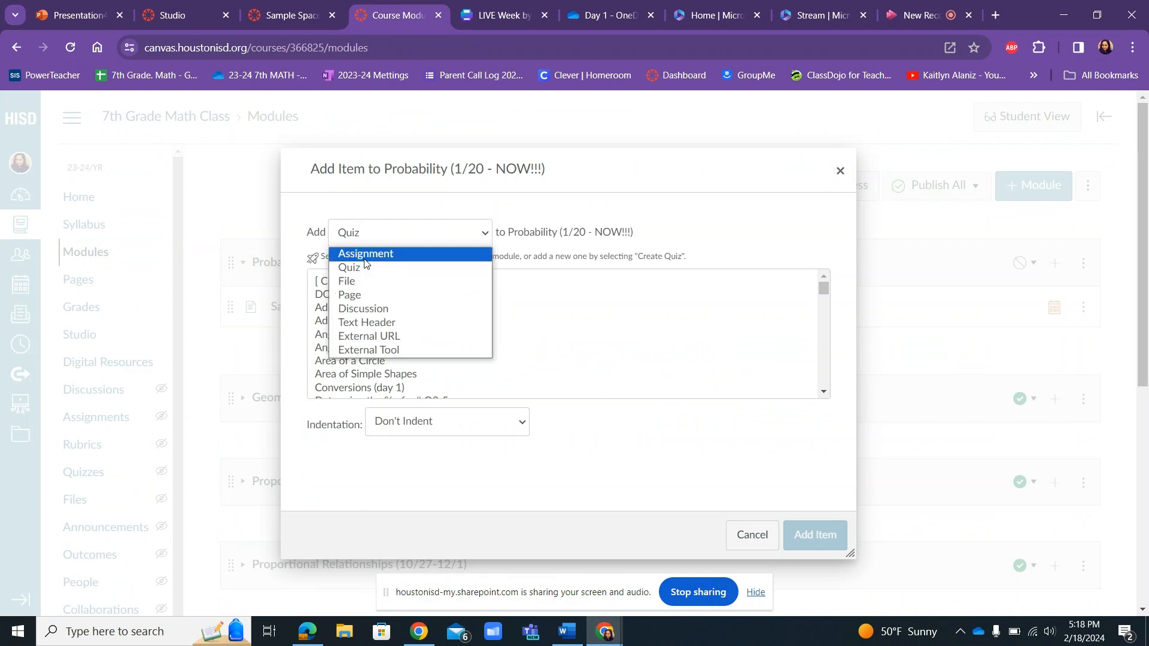
click(363, 268)
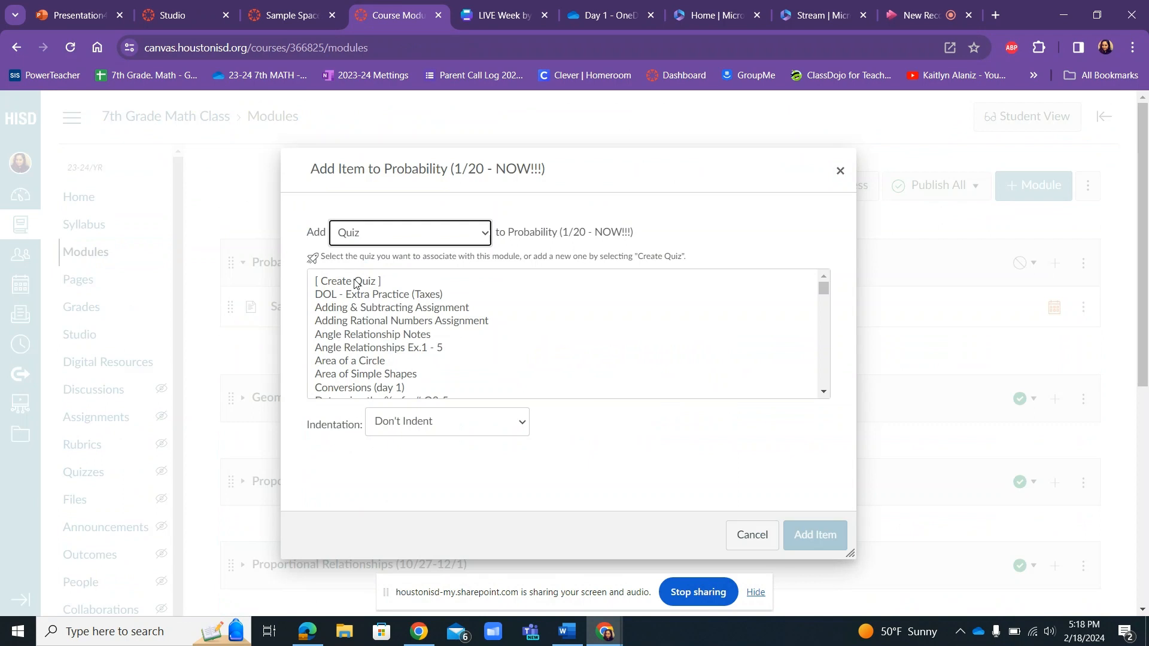
click(344, 282)
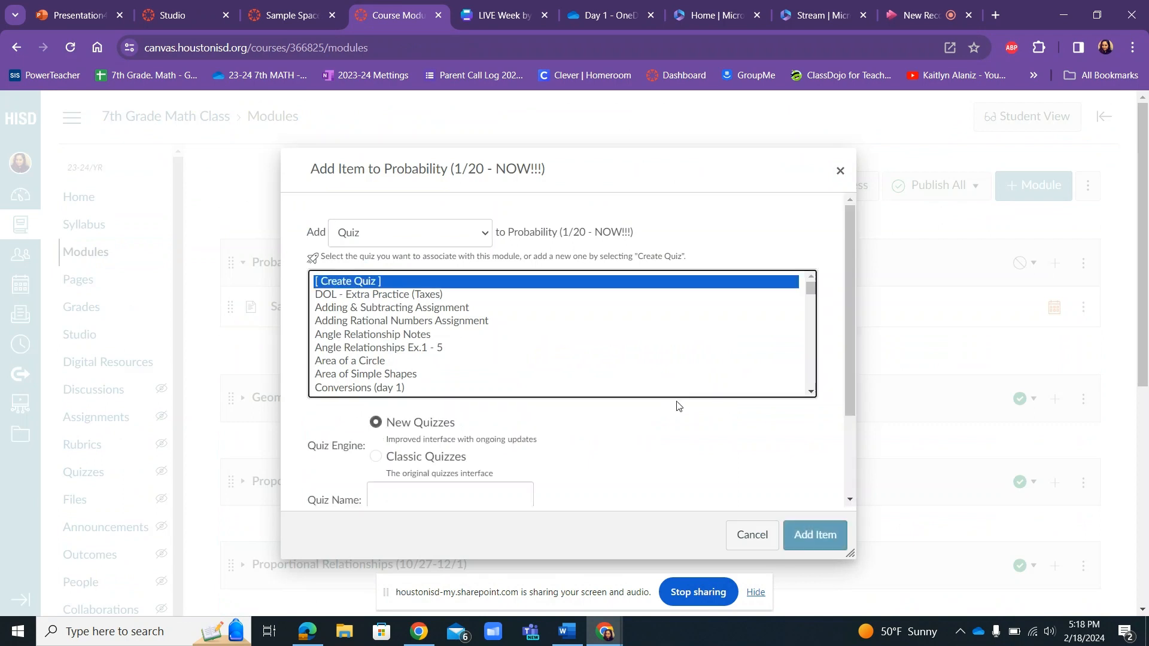
click(850, 352)
drag(850, 352, 849, 452)
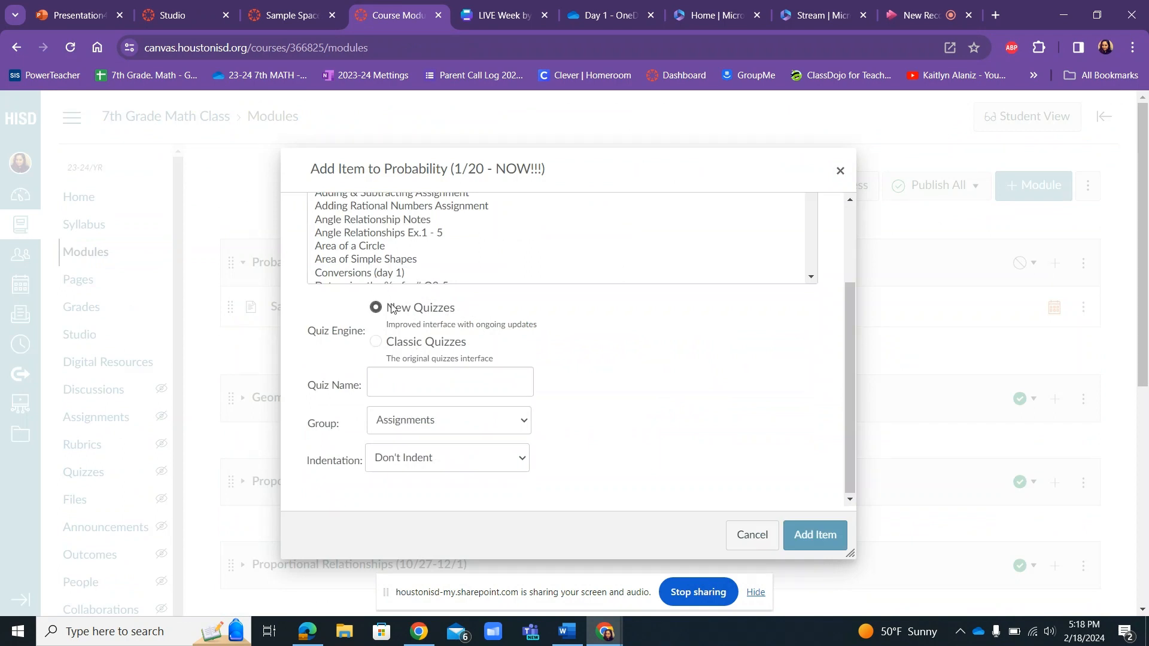
Name the new quiz "Warm-up: Possible Outcomes" and assign it to the Warm-up/Exit Ticket group.
click(399, 387)
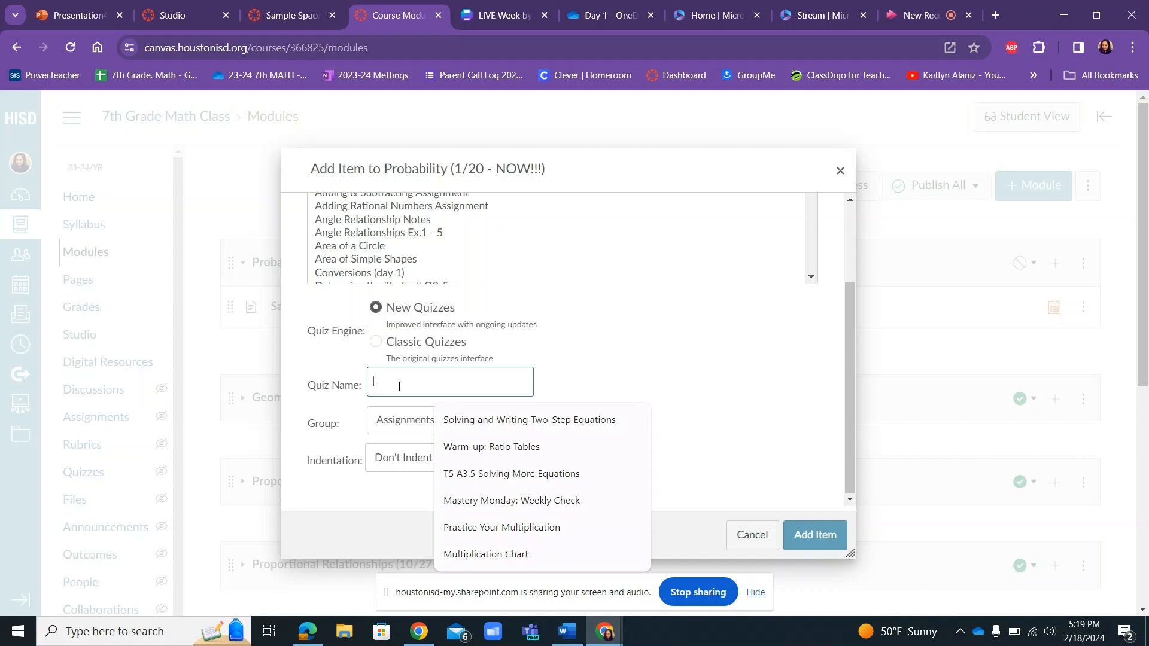
text(P)
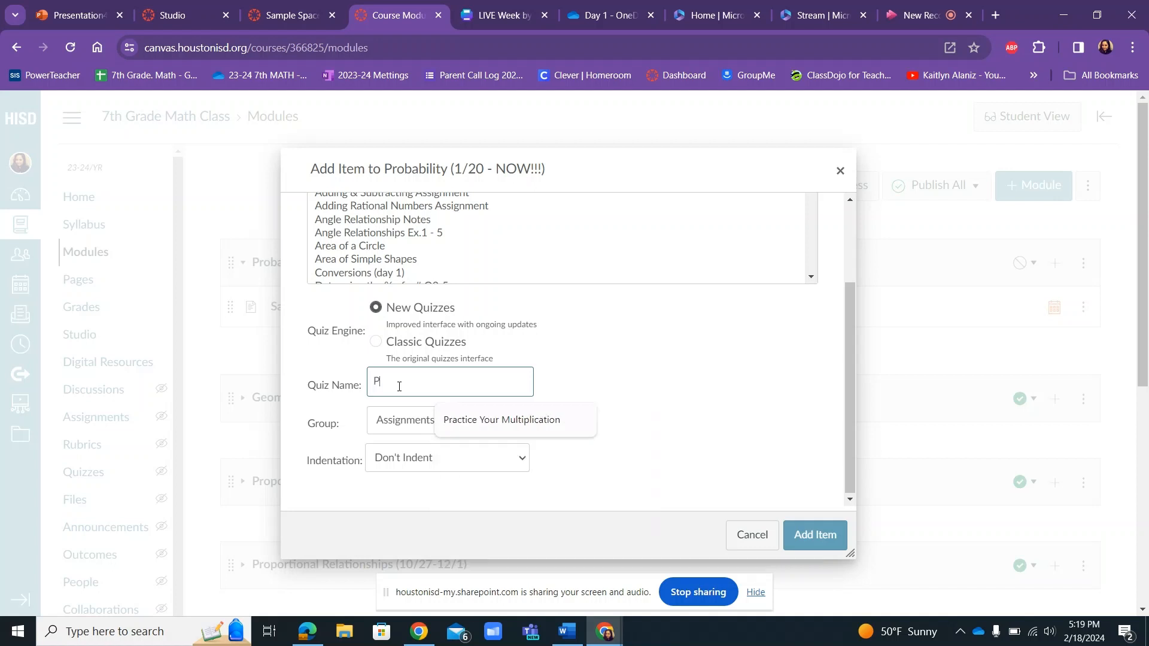
text(oss)
key(BackSpace)
key(BackSpace)
key(BackSpace)
key(BackSpace)
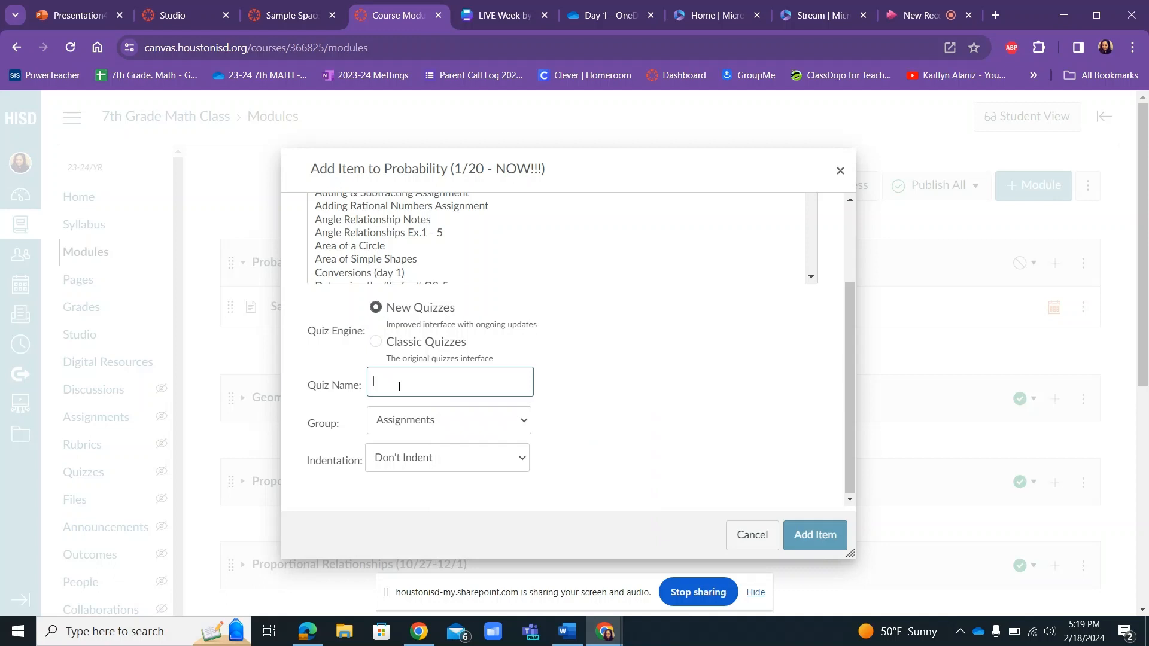
text(Warm:)
key(BackSpace)
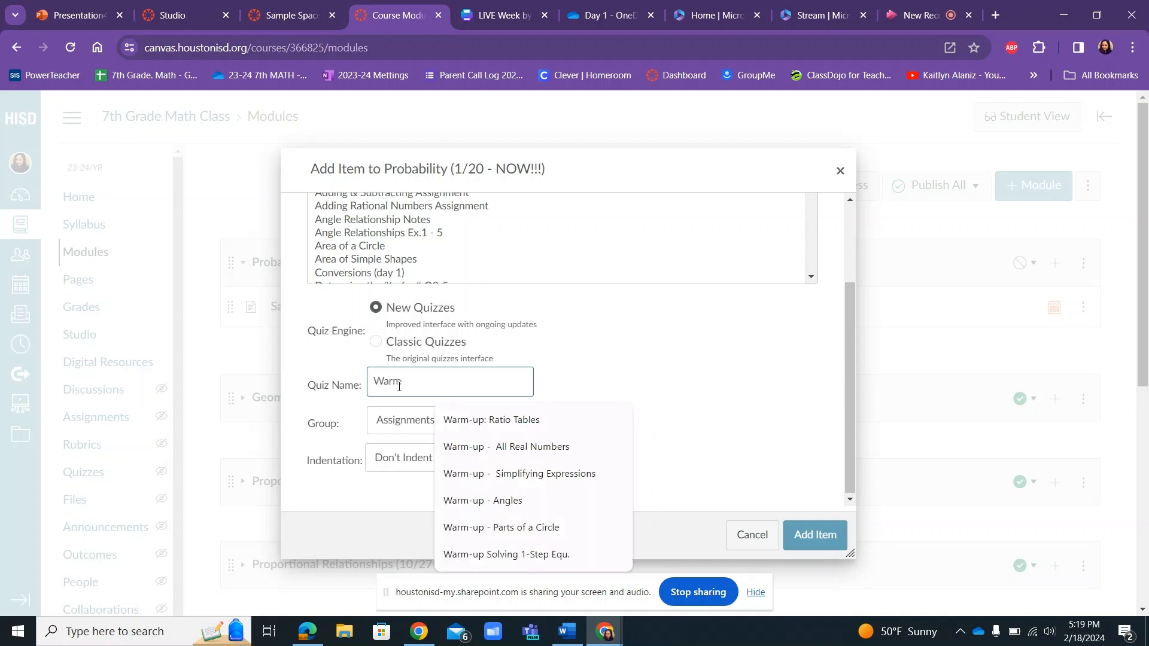
text(-up:)
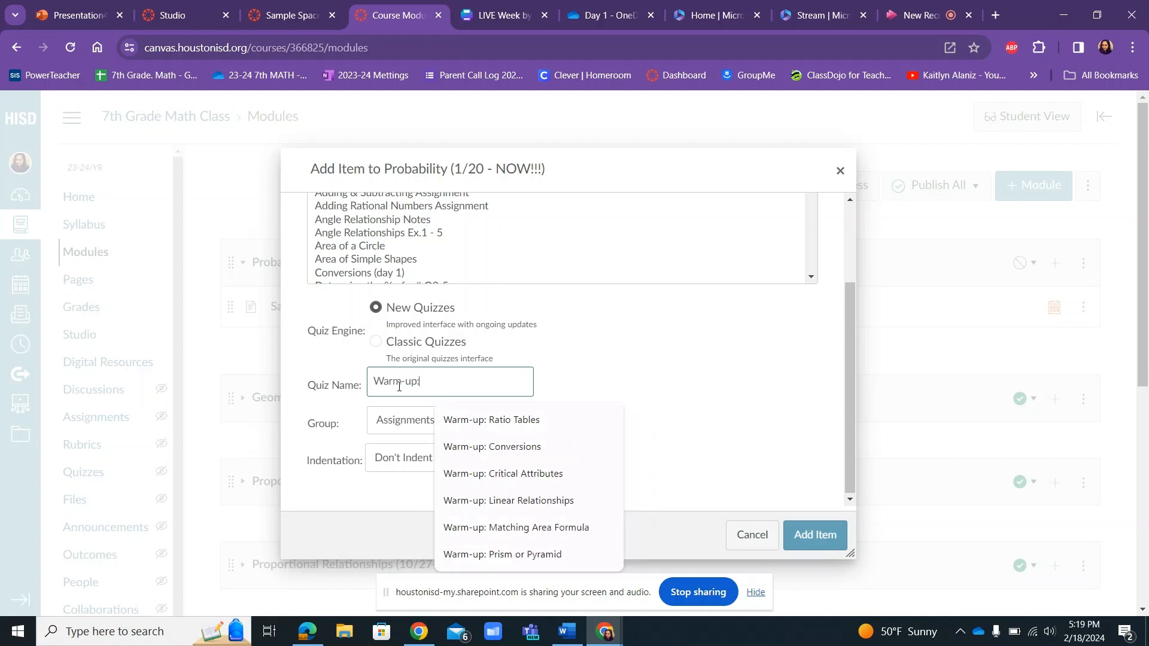
text( Possible Out)
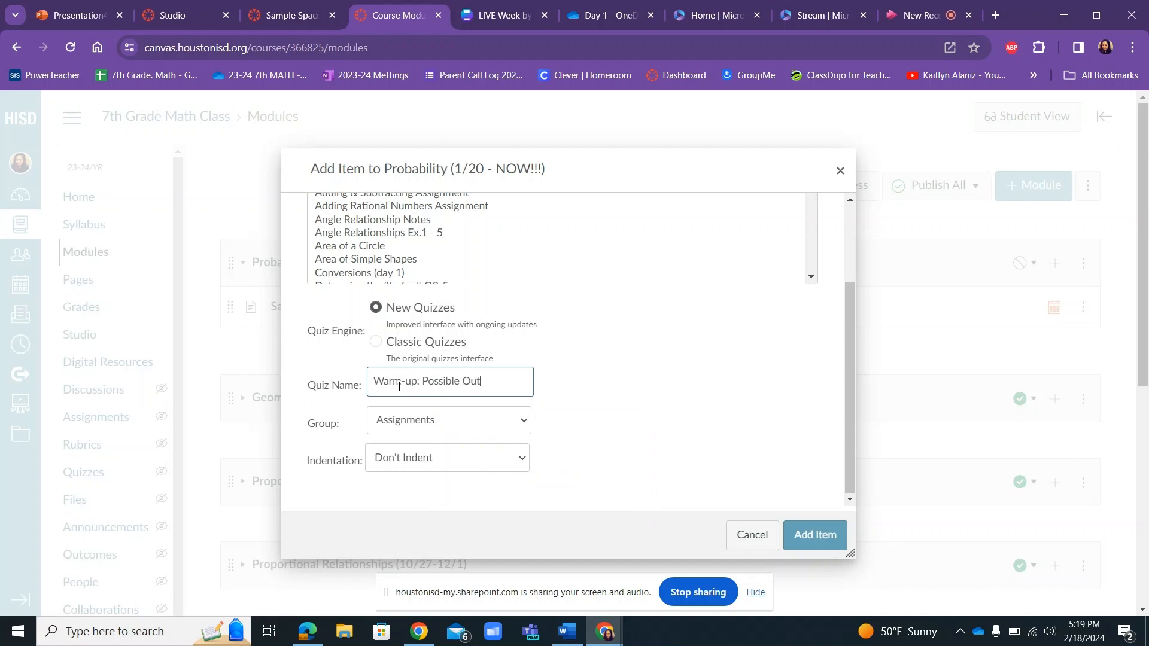
text(comes)
click(437, 425)
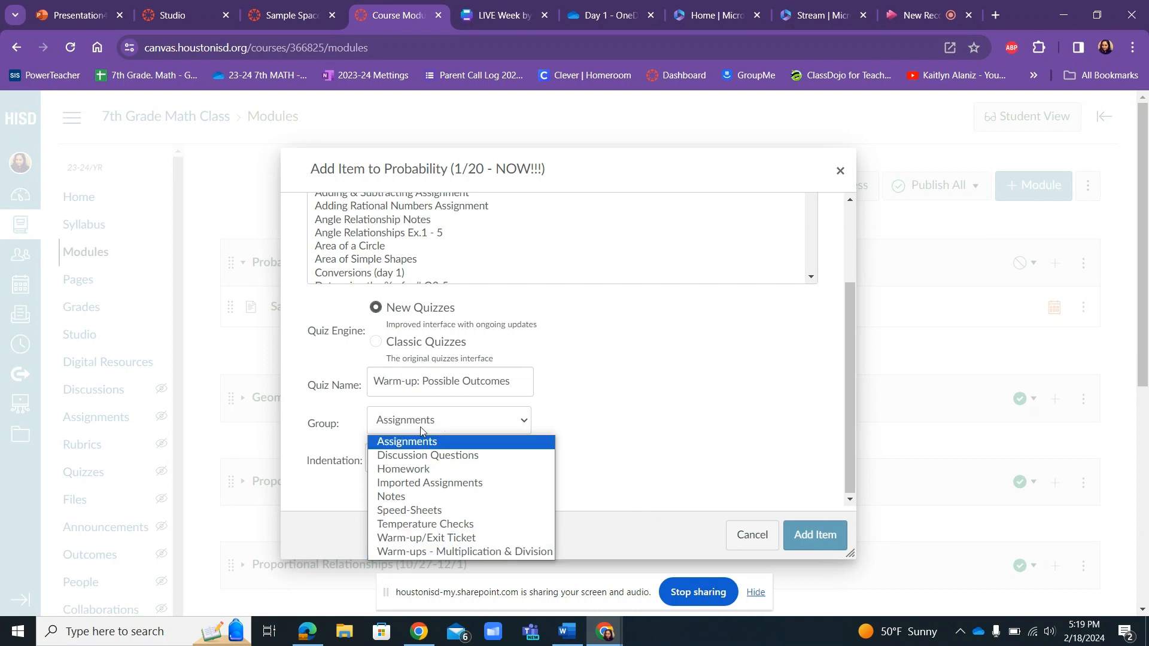
click(421, 539)
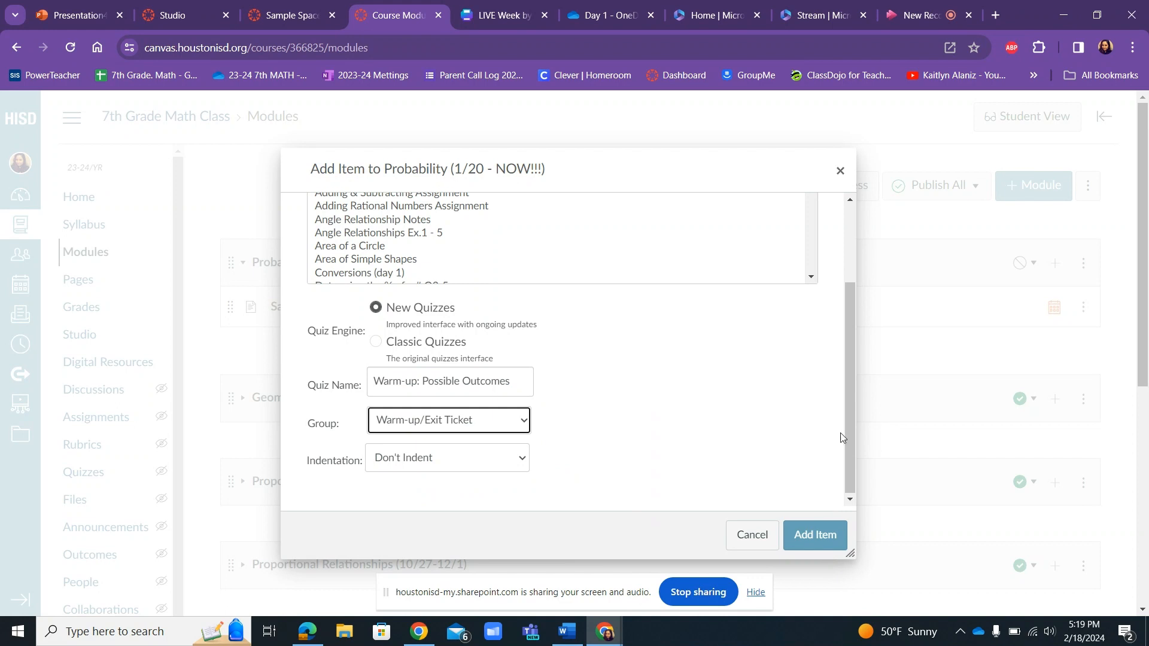
Add the "Warm-up: Possible Outcomes" quiz to the Probability module and open its settings.
click(814, 538)
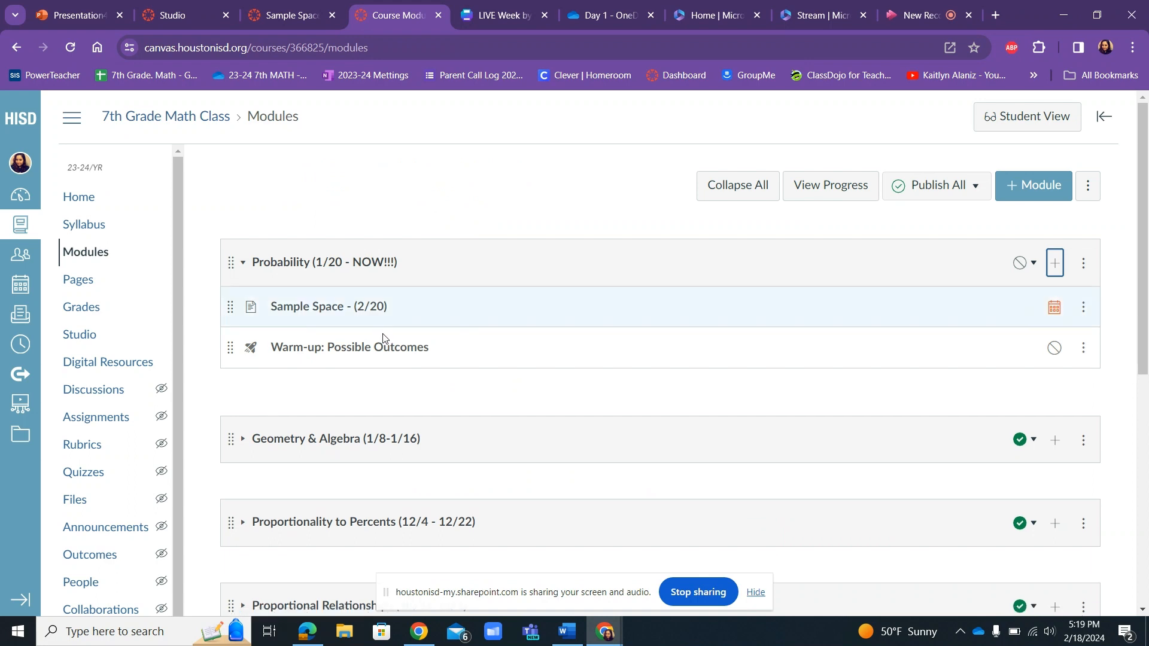
click(318, 348)
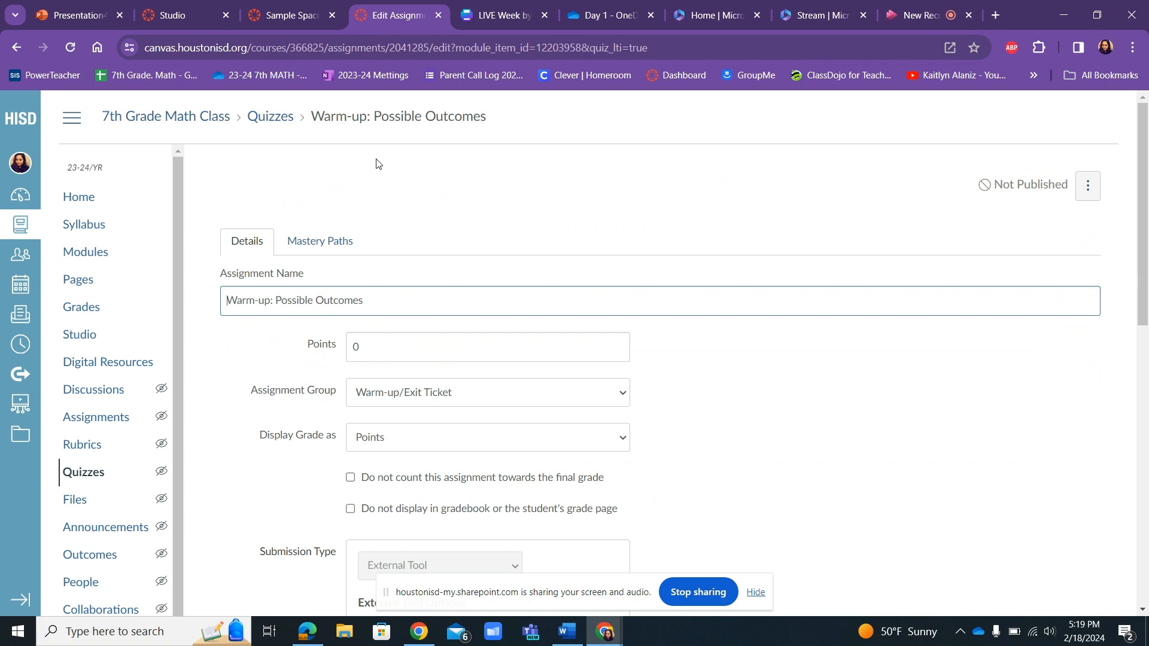
Set the warm-up quiz's points to 100.
drag(1138, 188, 1083, 279)
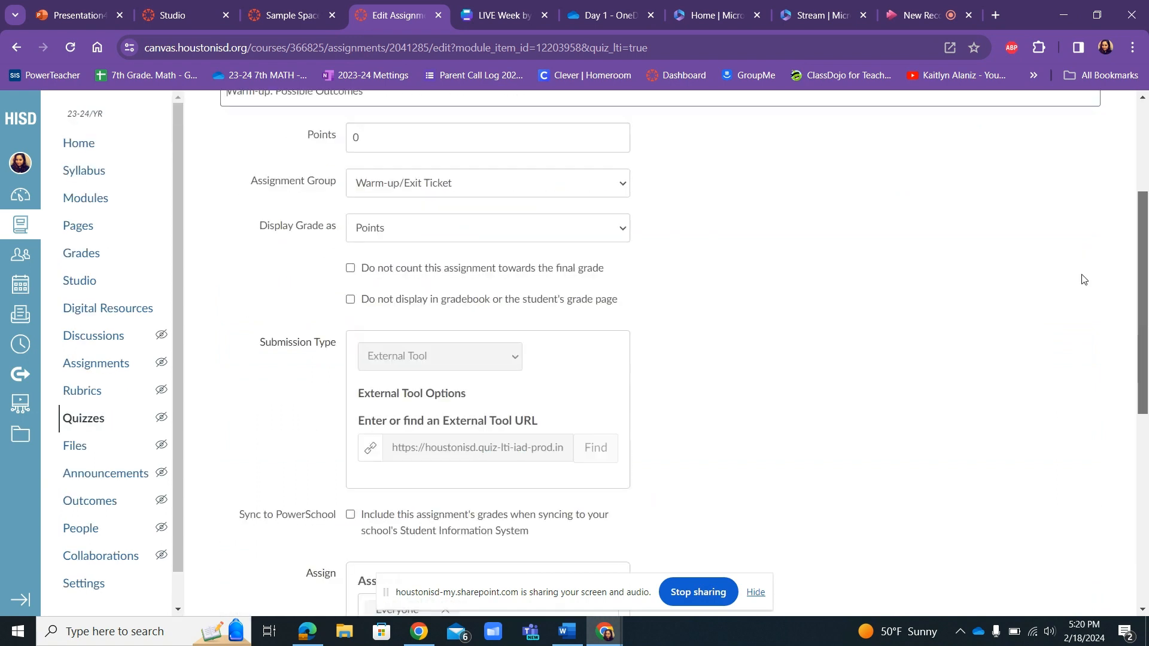
scroll(405, 261, up, 1)
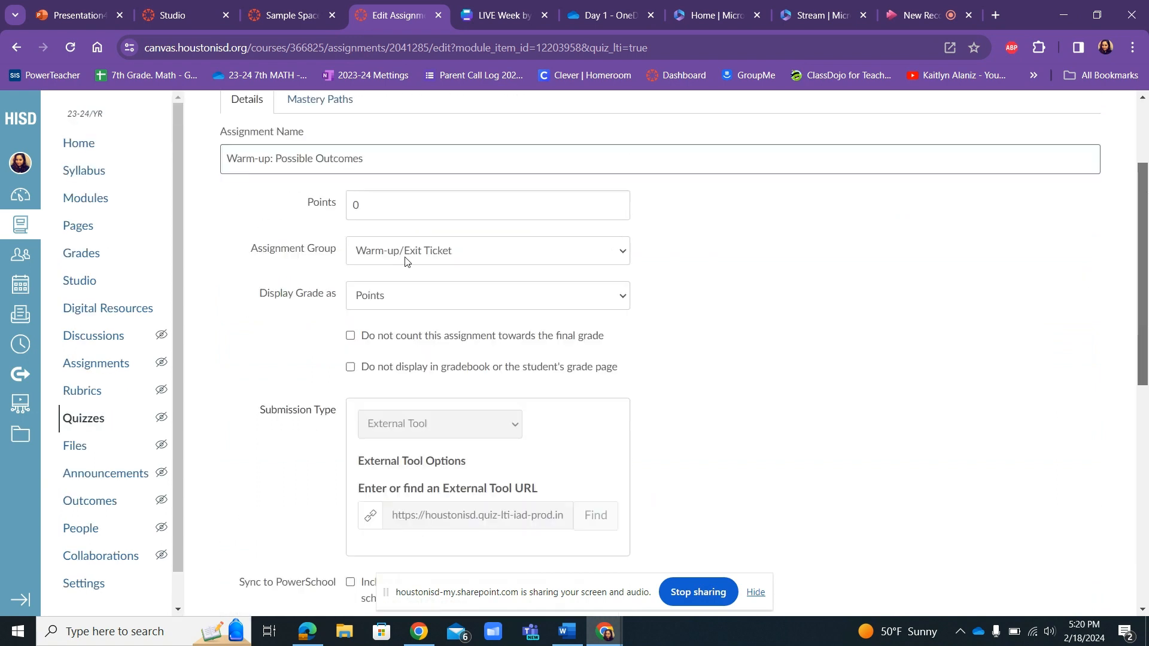
click(350, 202)
text(100)
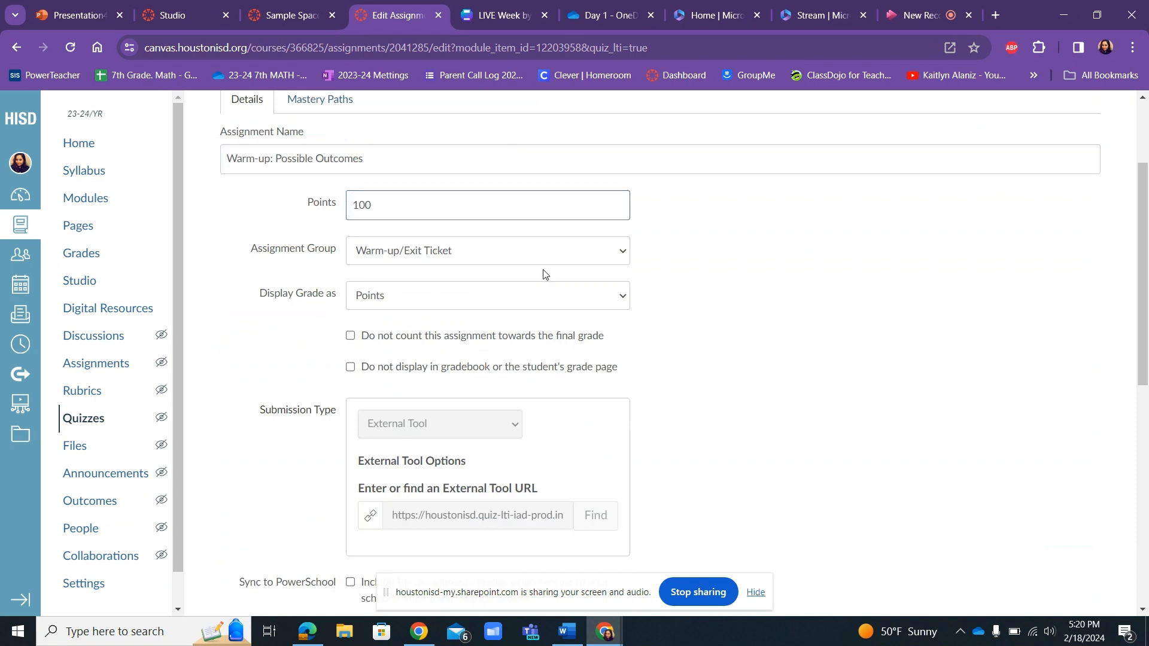
Include the quiz's grades when syncing to the school's Student Information System, PowerSchool.
scroll(1145, 253, down, 1)
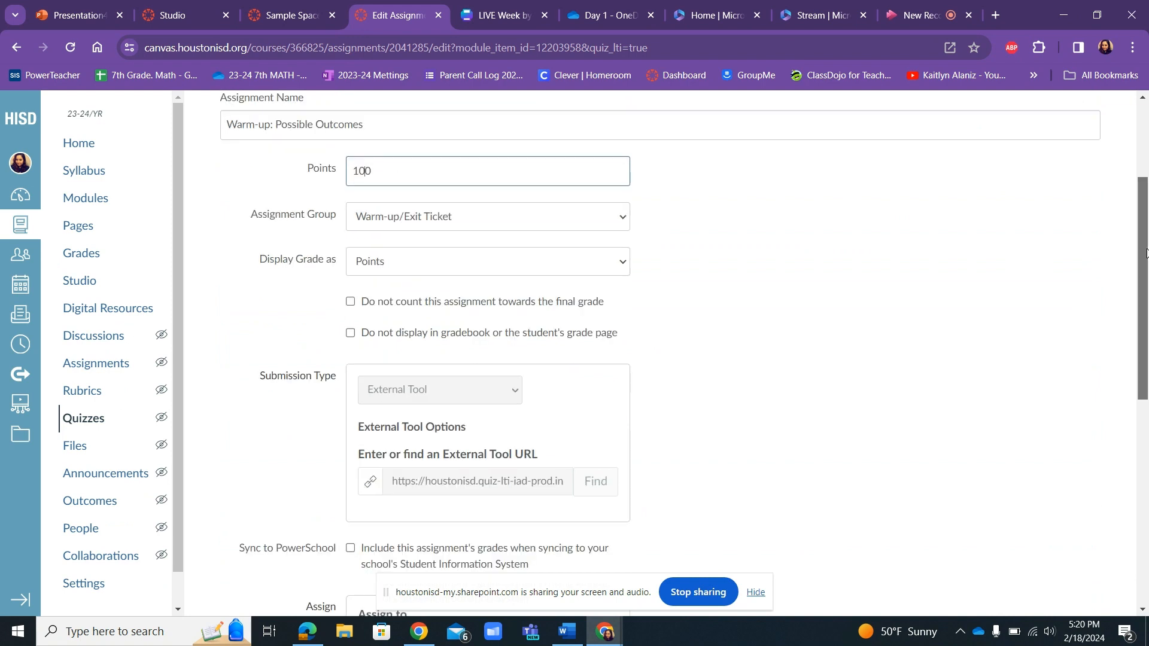
drag(1145, 253, 1136, 333)
drag(1136, 333, 1117, 391)
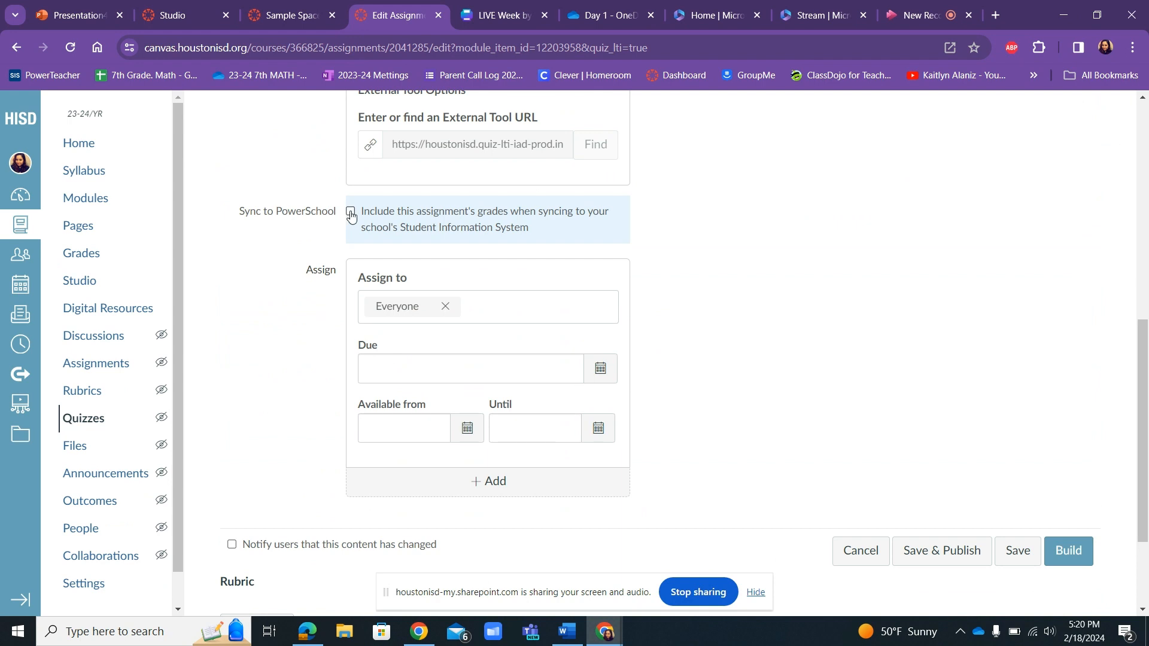
scroll(351, 217, down, 1)
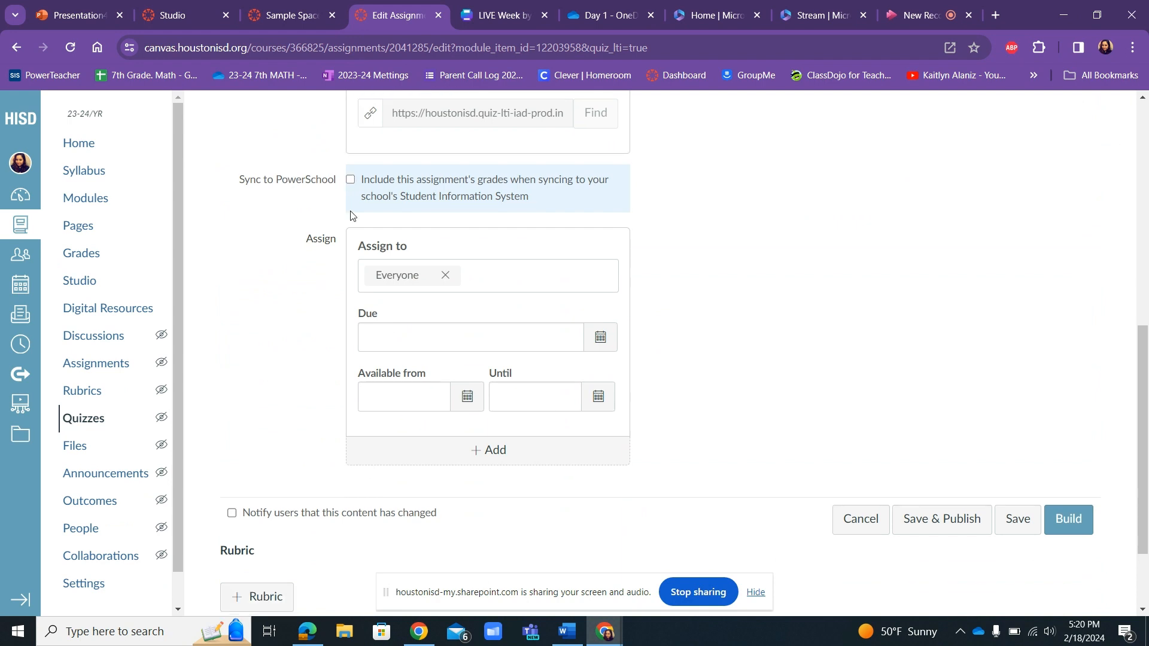
click(352, 180)
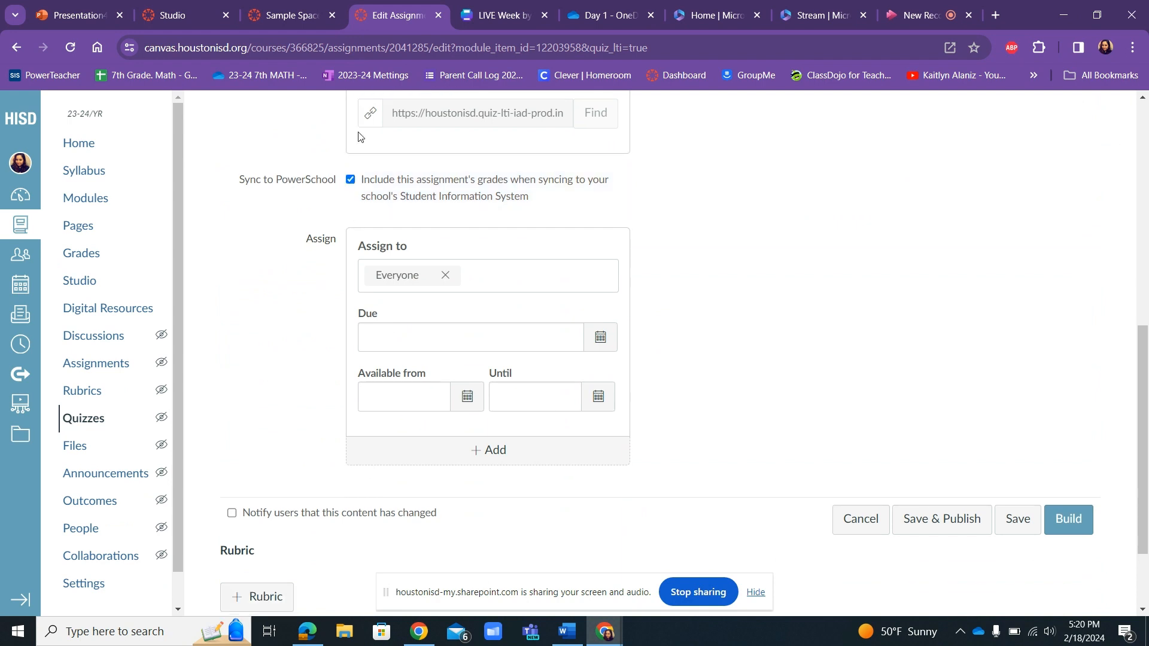
Remove Everyone from the quiz's assignees, look over the assignable course sections, and assign the quiz to Everyone again.
click(446, 276)
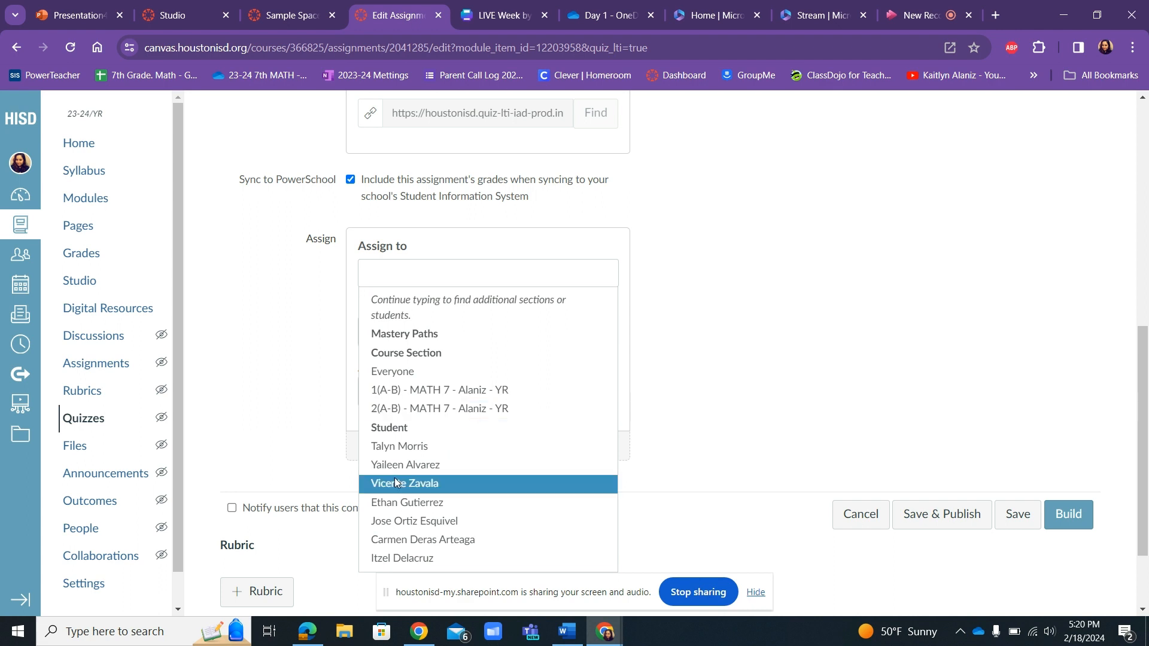
click(406, 374)
click(443, 290)
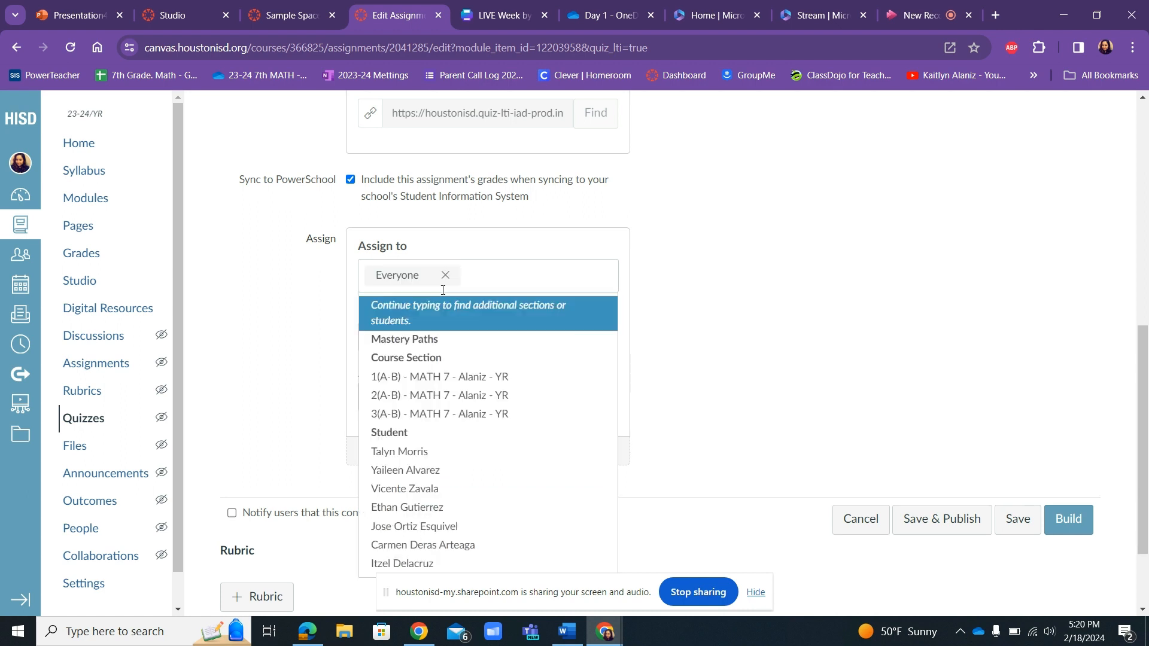
click(286, 335)
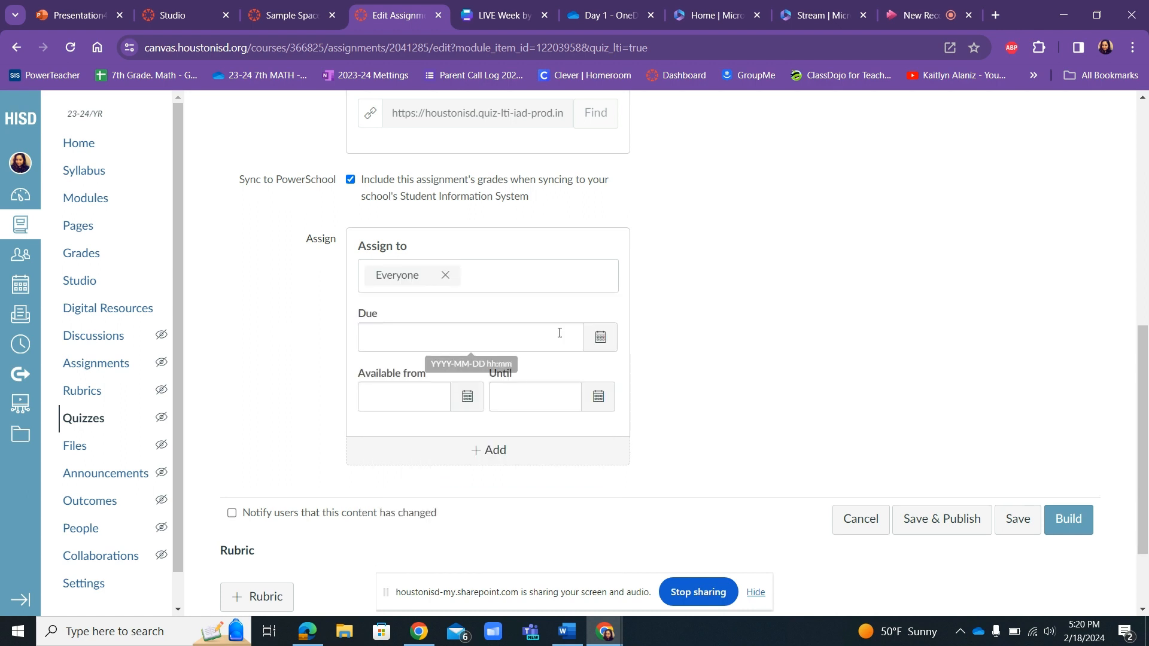
Set the quiz's due date to Feb 26, 2024, 11:59 PM.
click(601, 339)
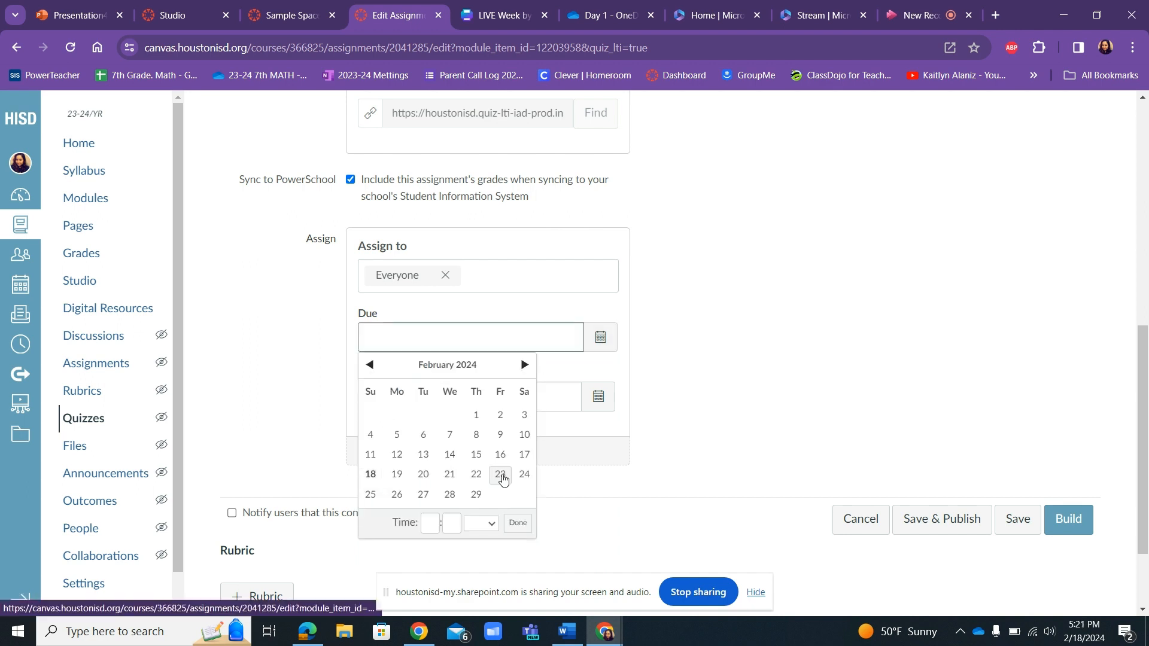
click(397, 495)
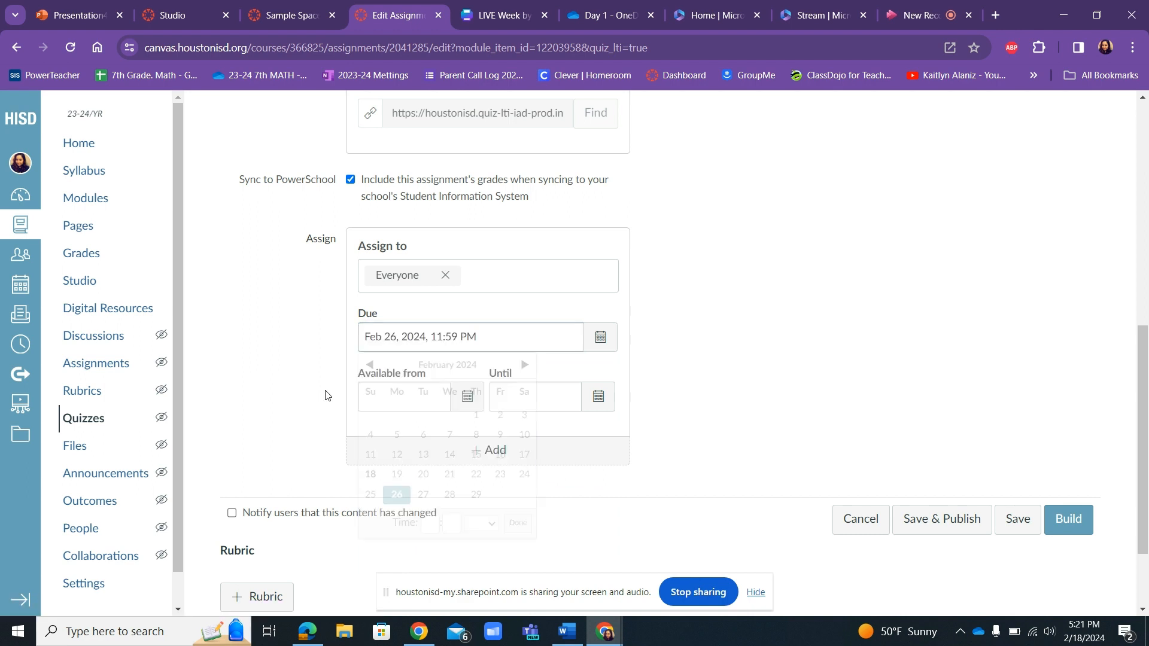
Make the quiz available from Feb 20, 2024, 8:00 AM until Feb 26, 2024.
click(475, 401)
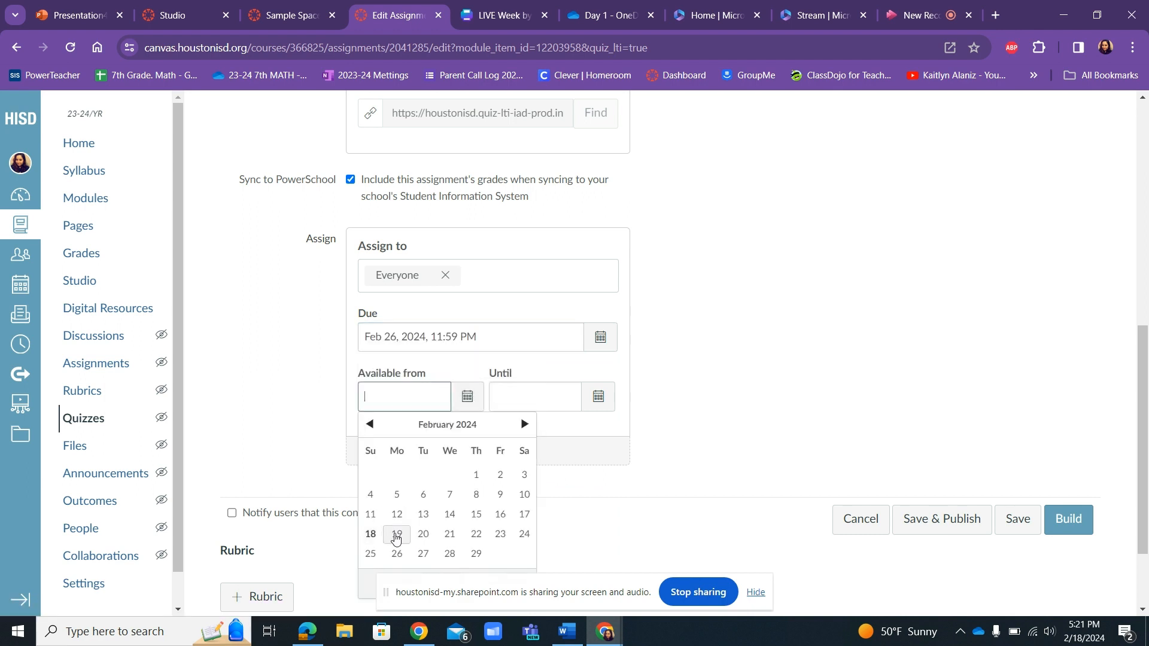
click(424, 538)
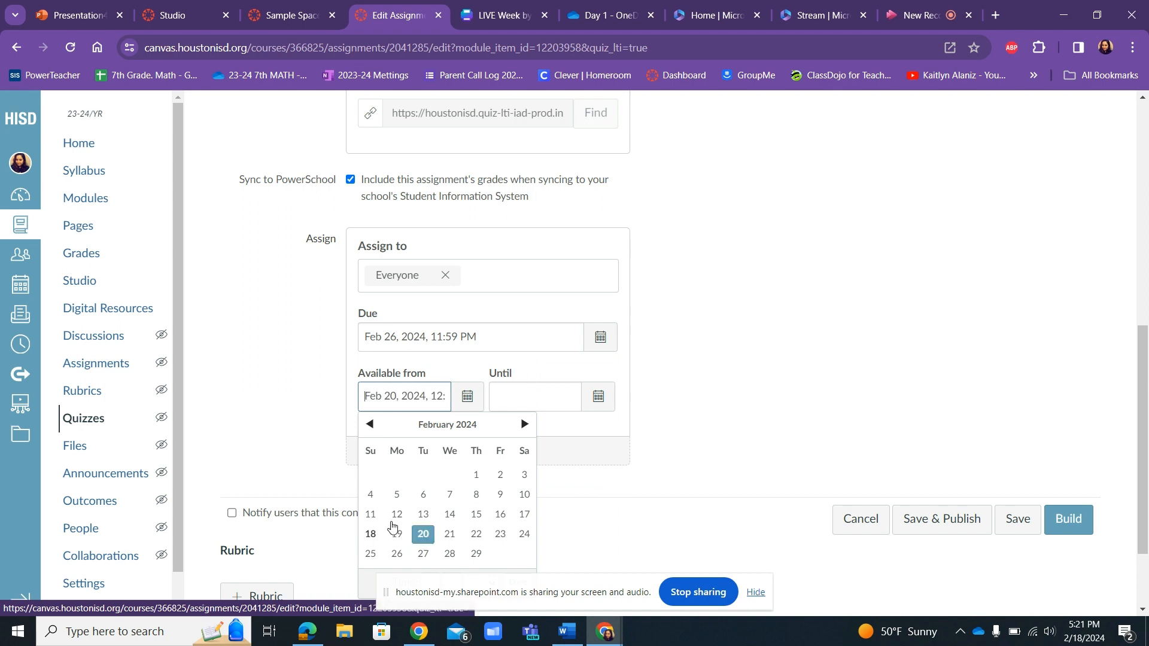
click(435, 383)
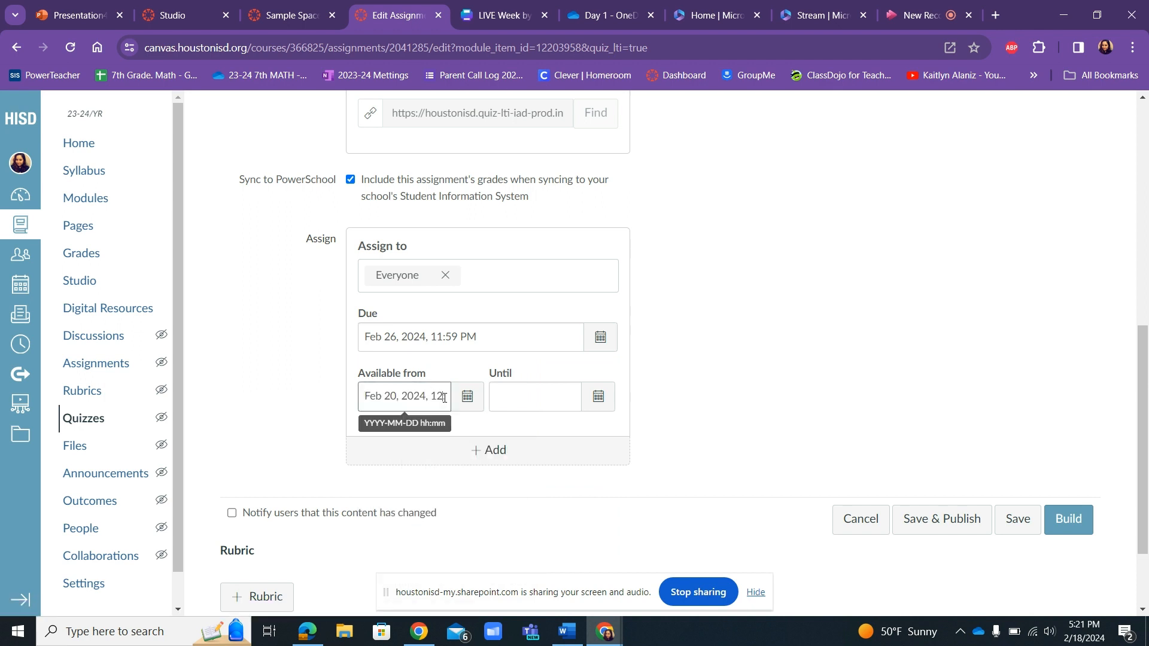
click(443, 398)
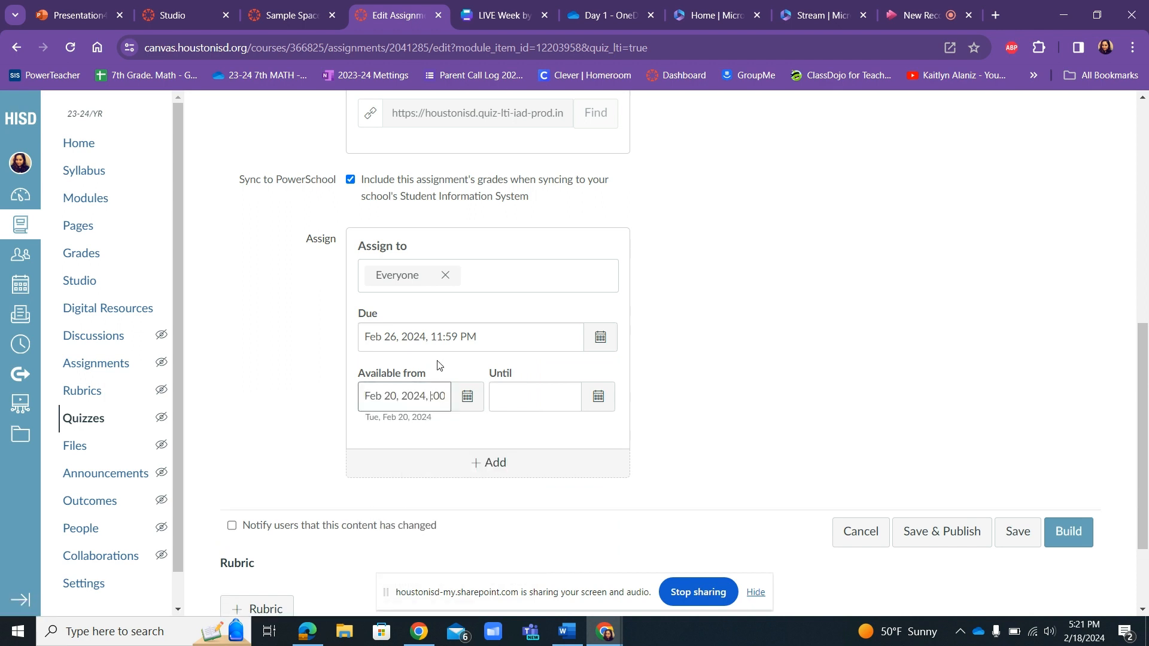
text(8)
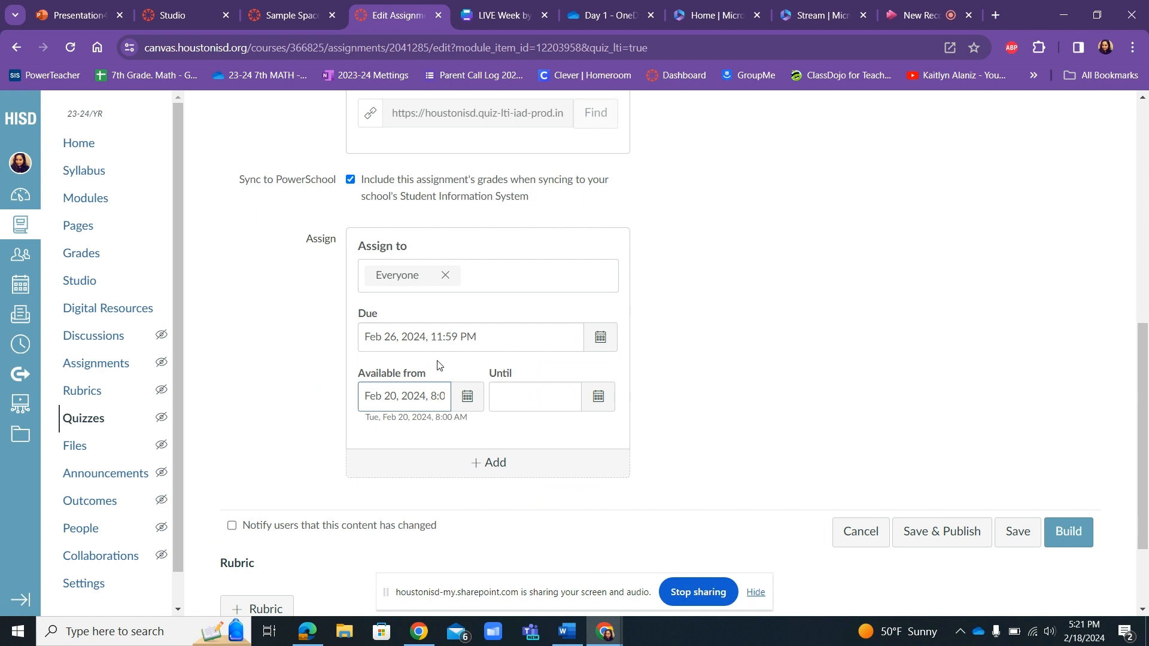
click(597, 398)
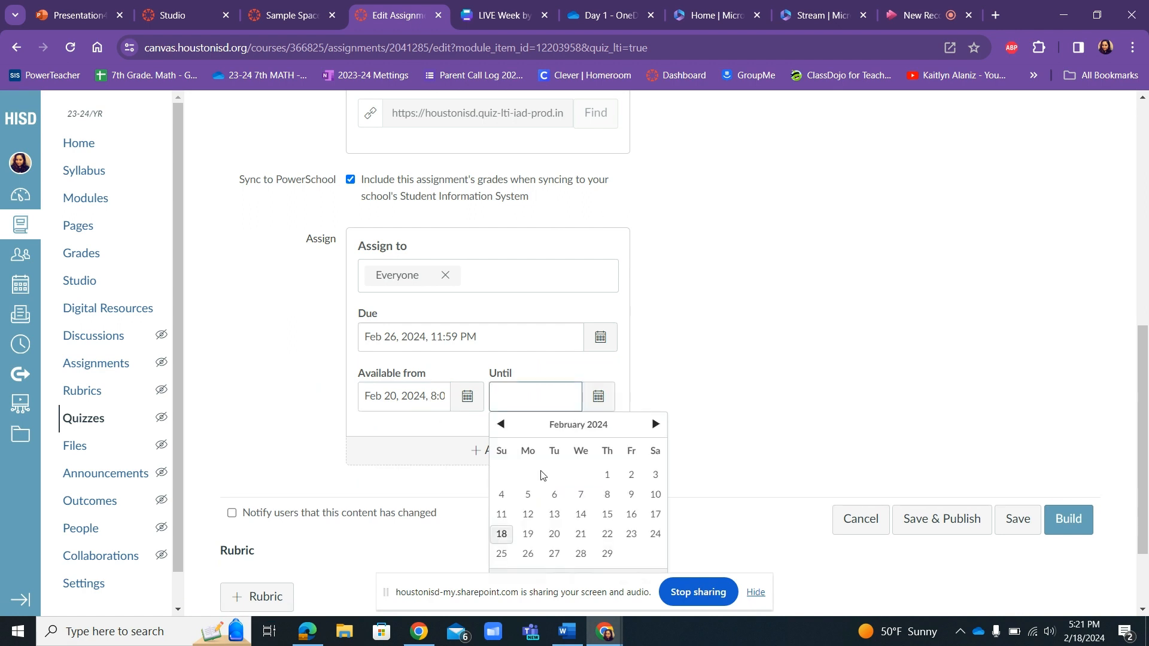
click(527, 554)
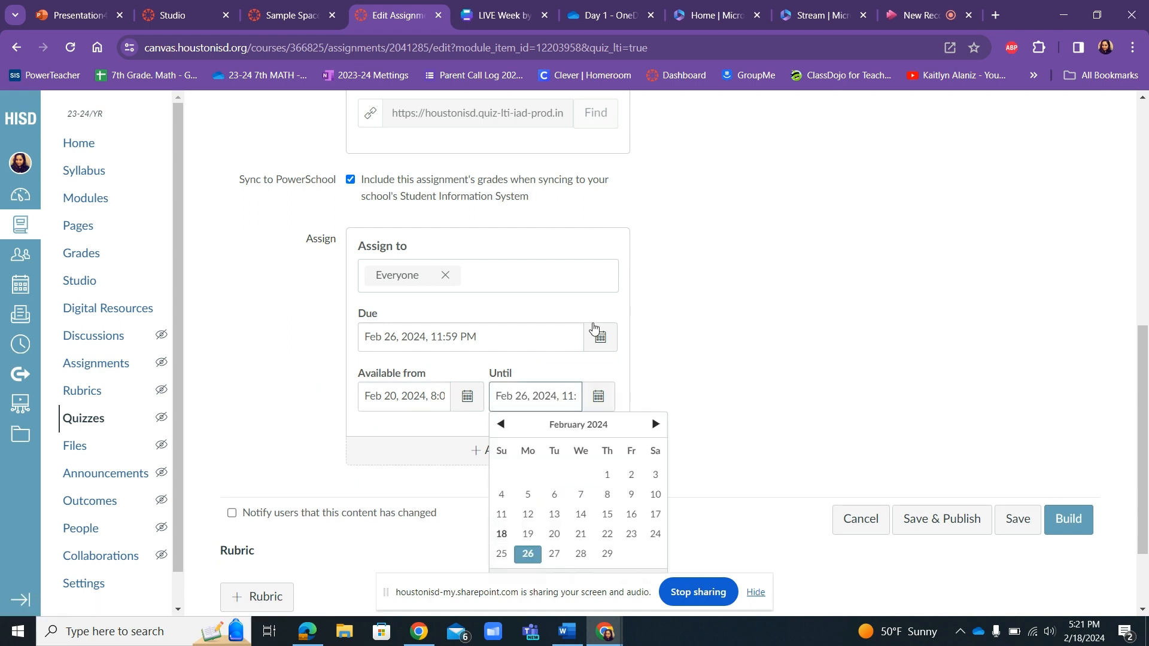
Change the quiz's due date to Feb 20, 2024, 11:59 PM and proceed to building the quiz.
click(595, 332)
click(423, 474)
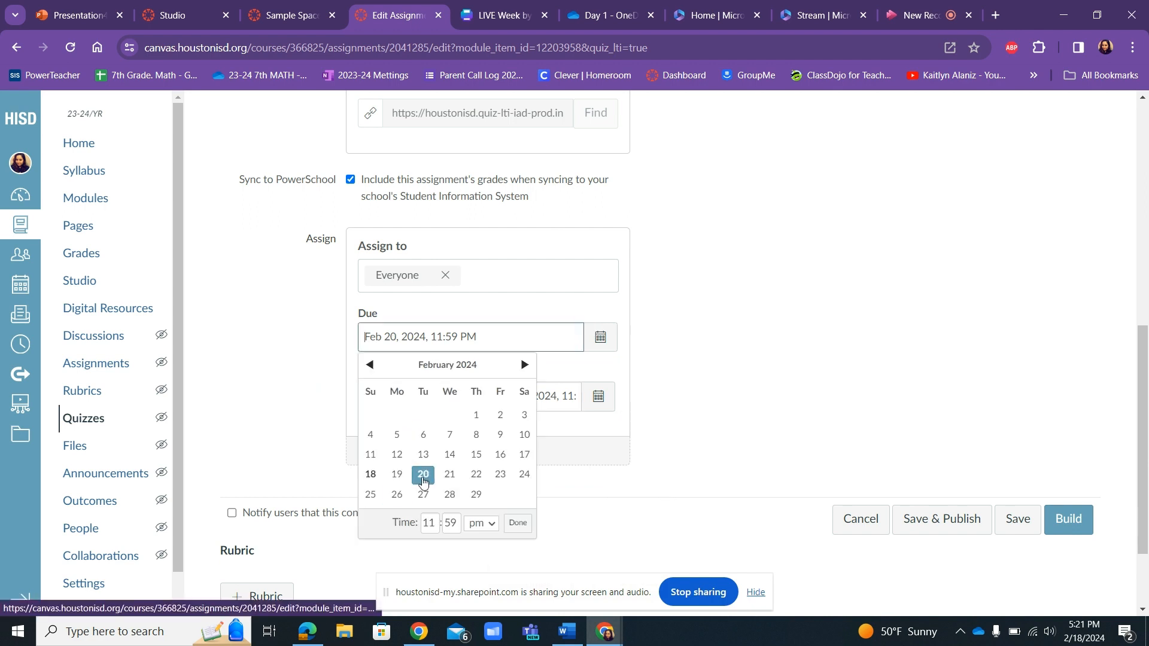
click(707, 363)
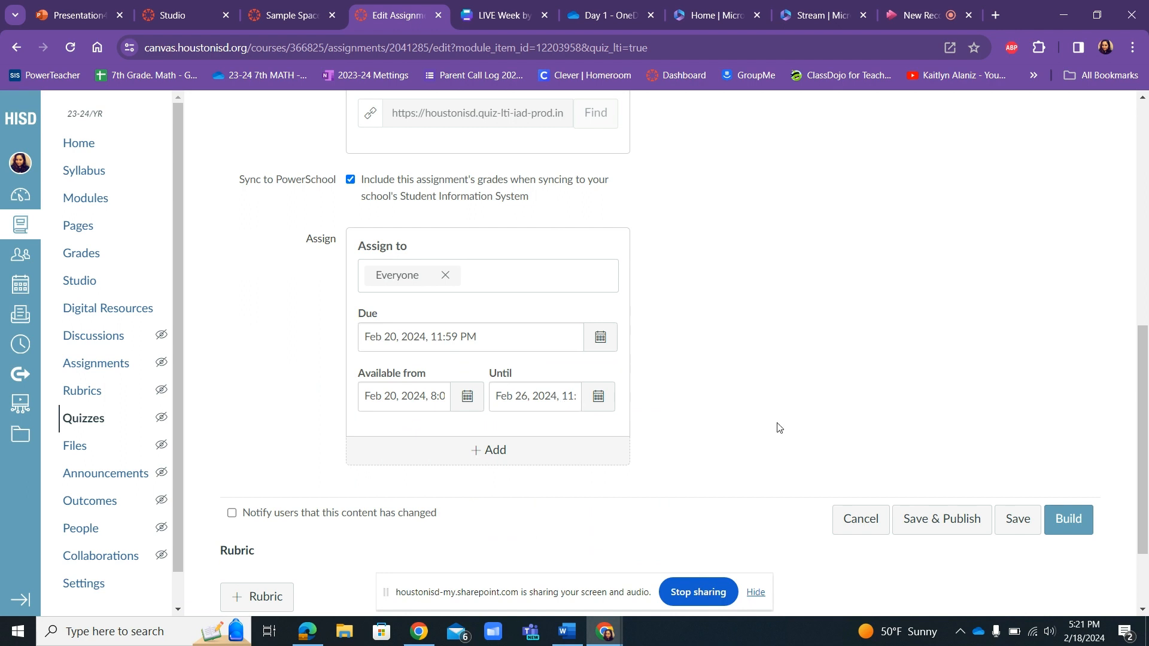
click(1063, 533)
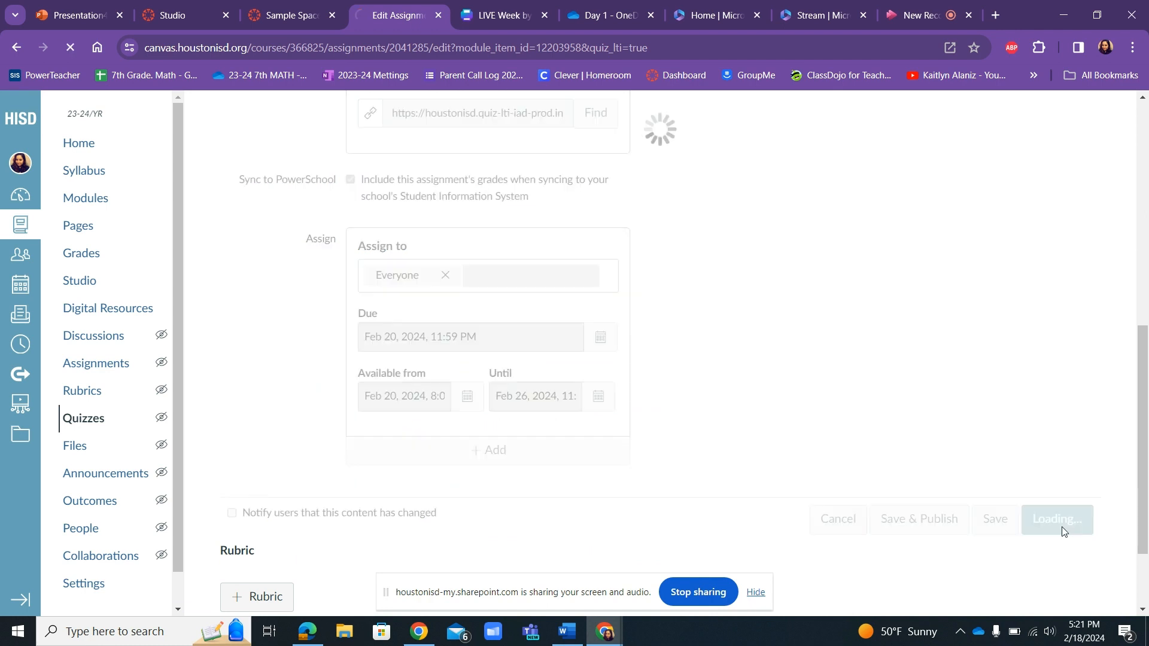